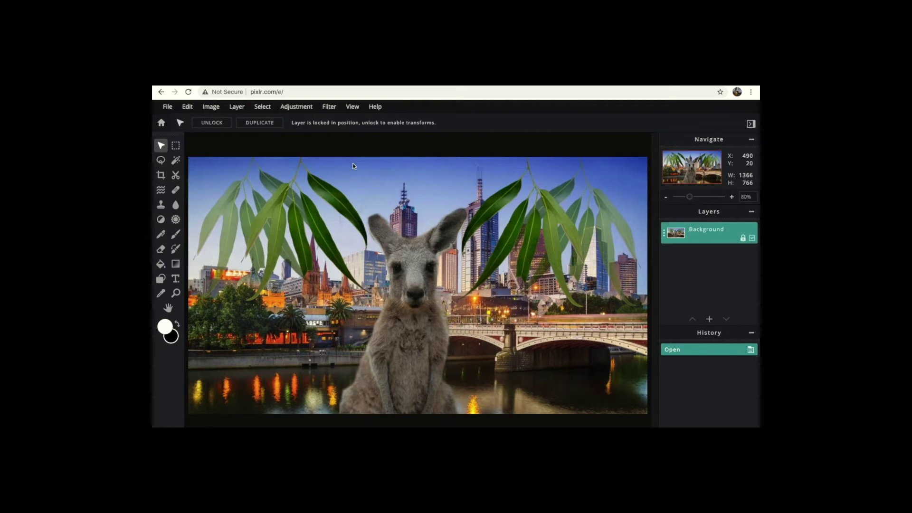
{"action": "left_click", "coordinate": [287, 92]}
{"action": "key", "text": "Return"}
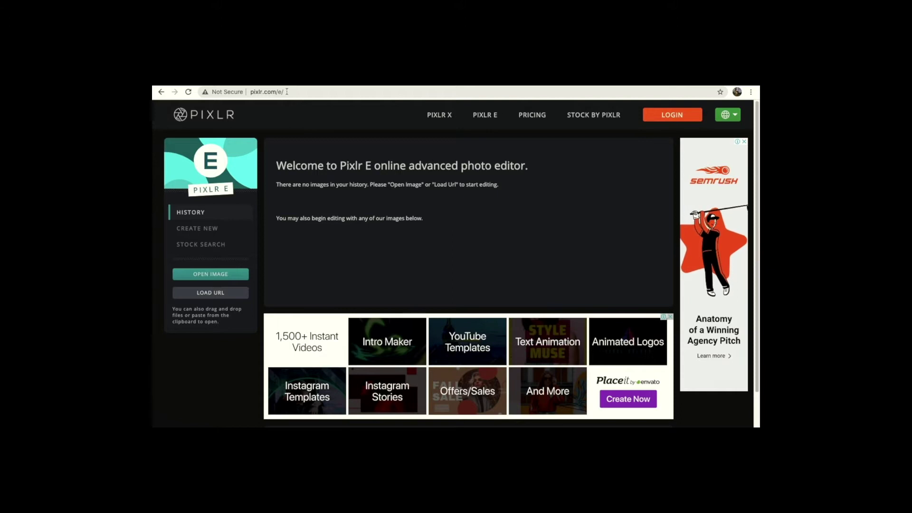
{"action": "left_click", "coordinate": [161, 91]}
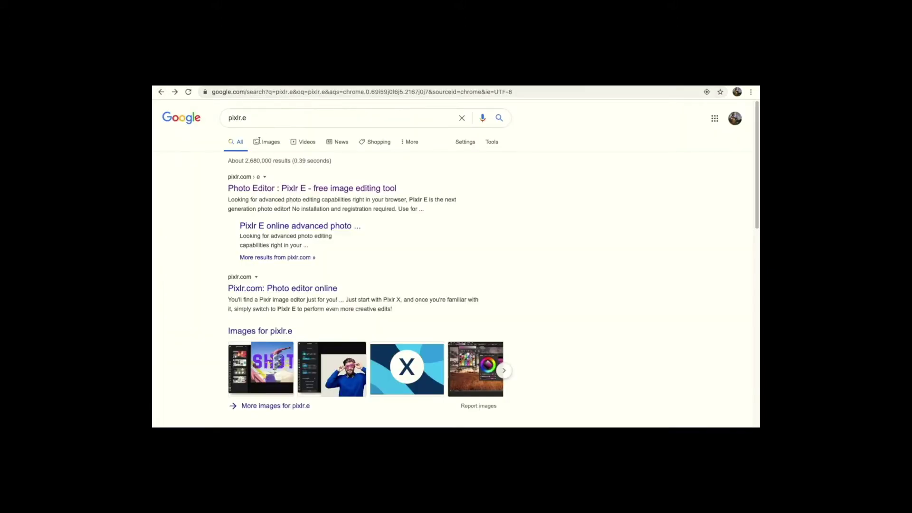
- Go to pixlr.com and launch the advanced Pixlr E editor
{"action": "left_click", "coordinate": [274, 92]}
{"action": "type", "text": "pi"}
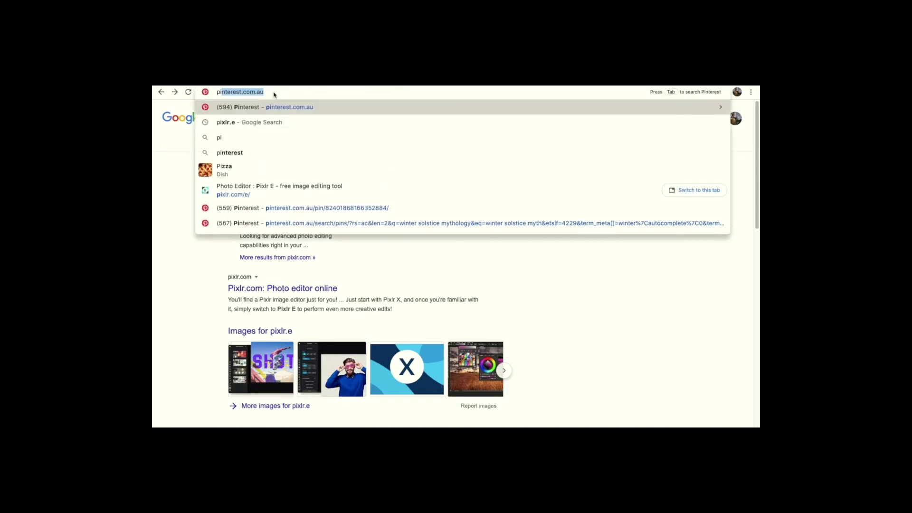
{"action": "type", "text": "xlr.co"}
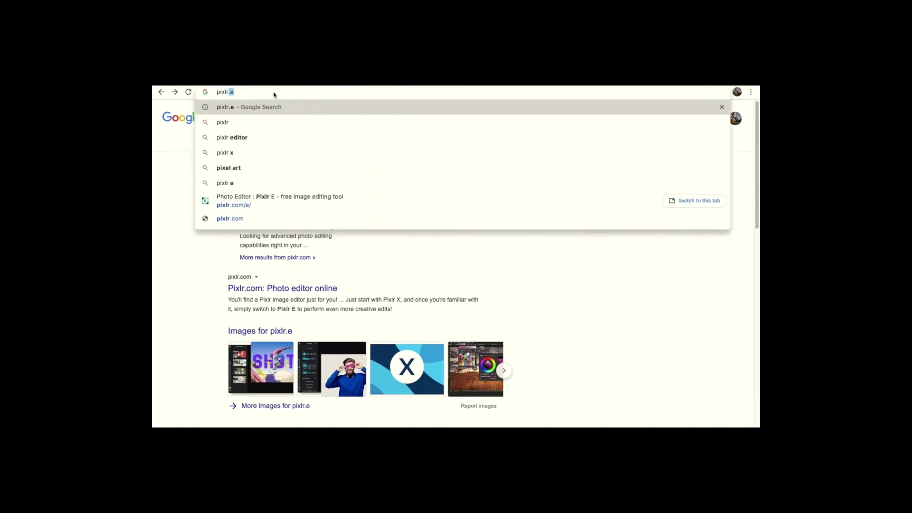
{"action": "type", "text": "m"}
{"action": "key", "text": "Return"}
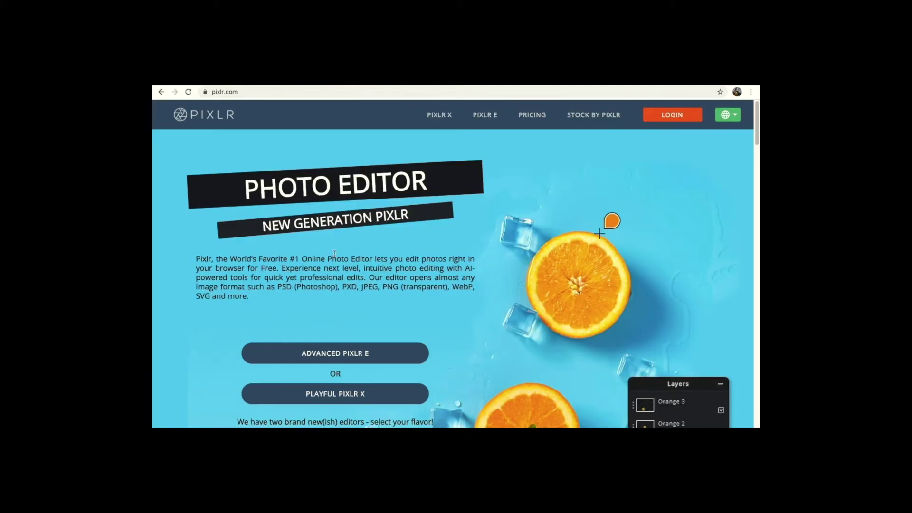
{"action": "left_click", "coordinate": [327, 355]}
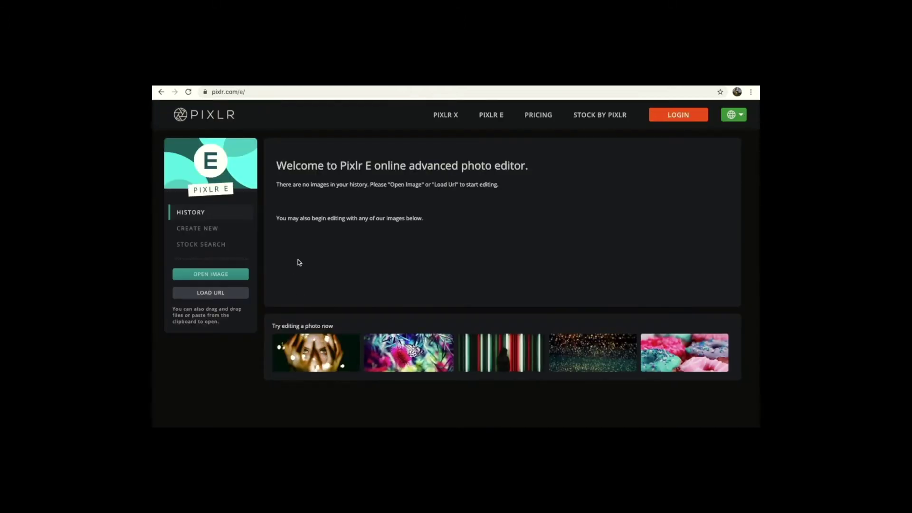
- Open Melbourne Cityscape.jpg, Kangaroo.jpg and Gum leaves.jpg together from the Melbourne Postcard tutorial folder on the Desktop
{"action": "left_click", "coordinate": [225, 278]}
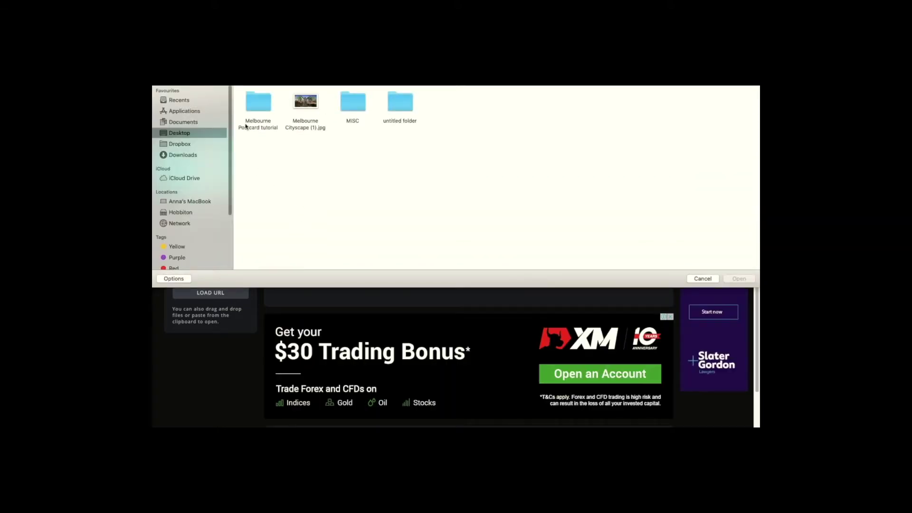
{"action": "double_click", "coordinate": [258, 104]}
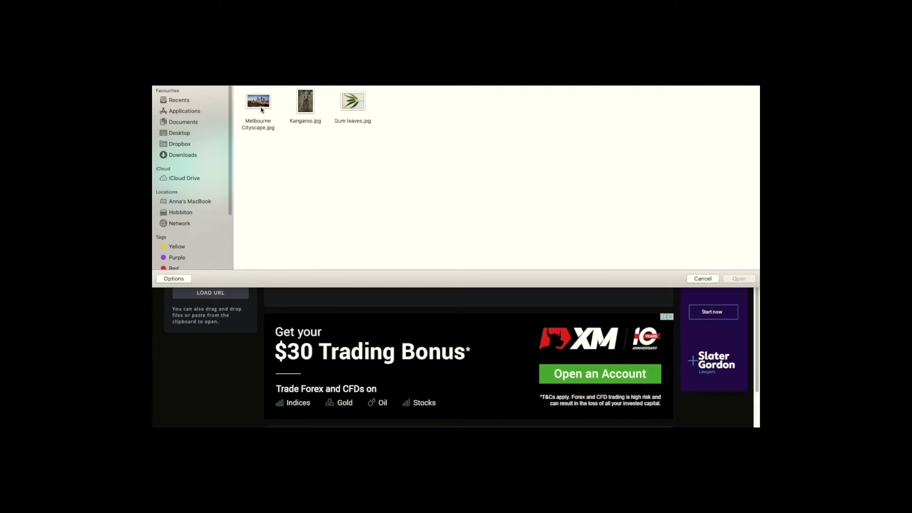
{"action": "left_click", "coordinate": [261, 109]}
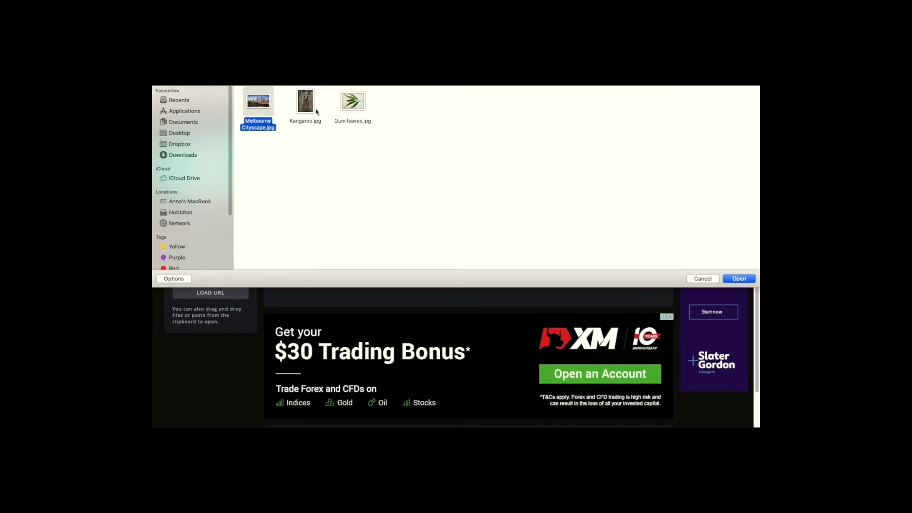
{"action": "left_click", "coordinate": [310, 111], "text": "super"}
{"action": "left_click", "coordinate": [353, 113], "text": "super"}
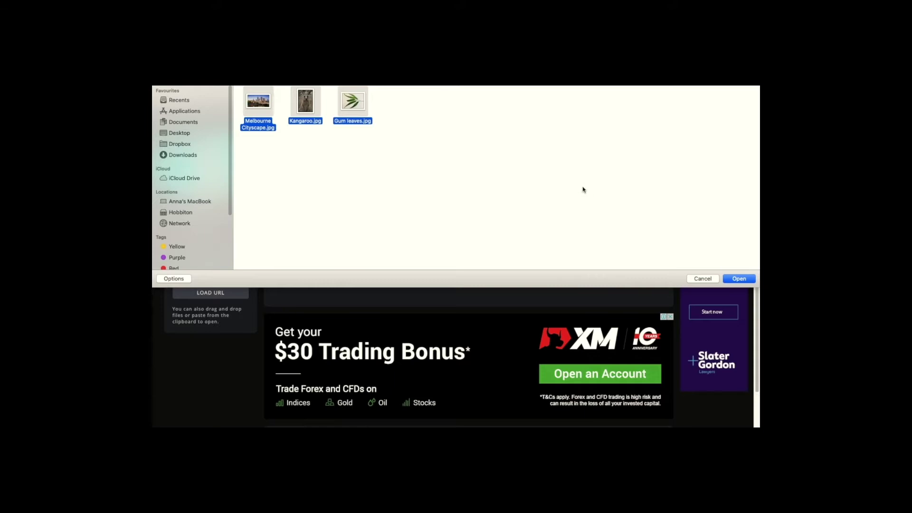
{"action": "left_click", "coordinate": [738, 279]}
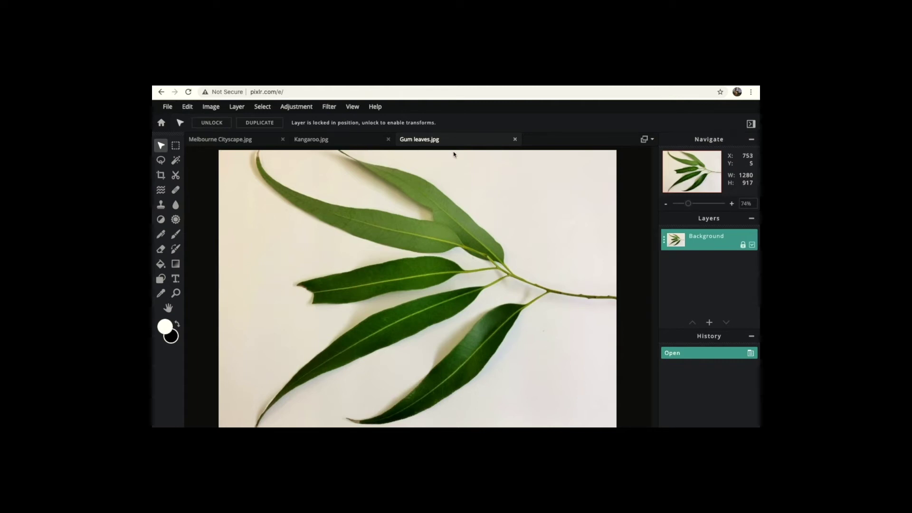
- Look through the open kangaroo and Melbourne cityscape images and return to the gum leaves image
{"action": "left_click", "coordinate": [349, 141]}
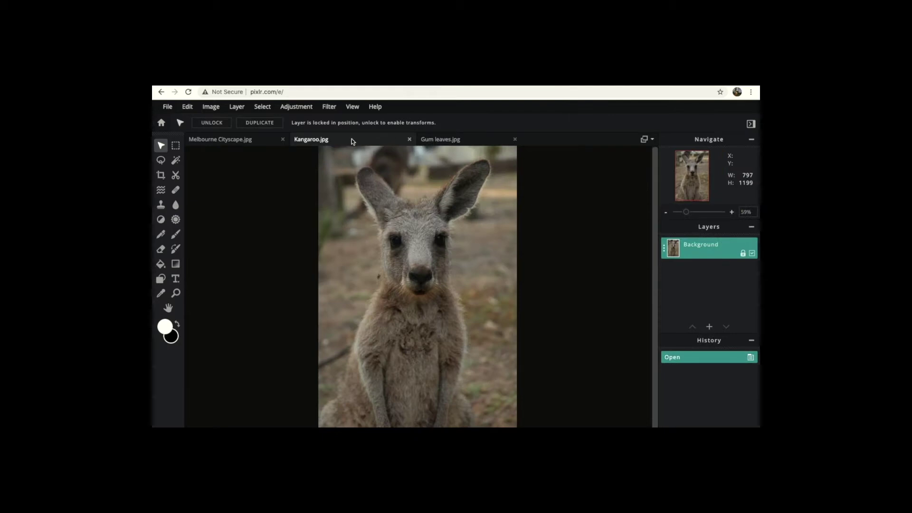
{"action": "left_click", "coordinate": [258, 141]}
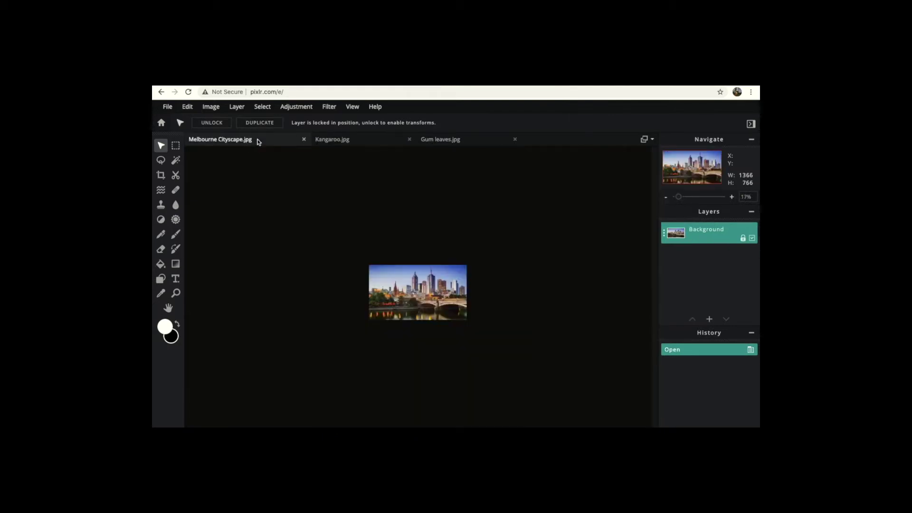
{"action": "left_click", "coordinate": [357, 144]}
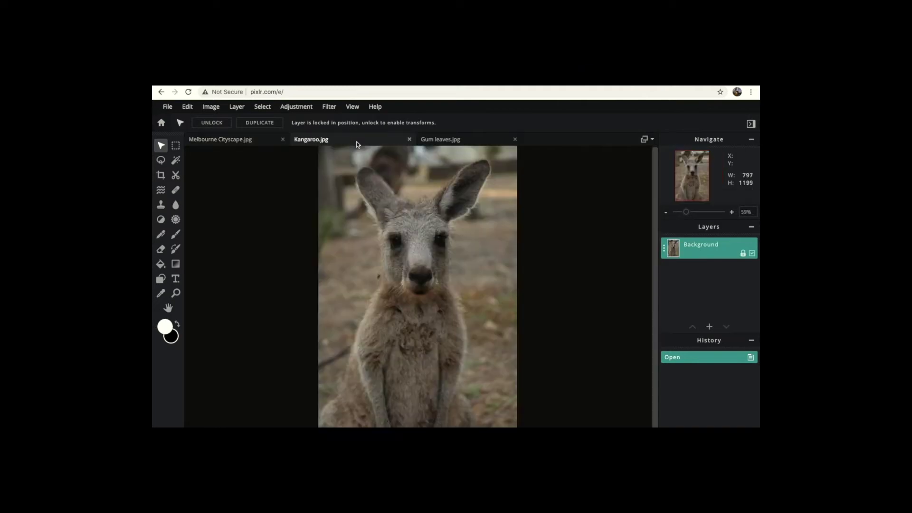
{"action": "left_click", "coordinate": [457, 144]}
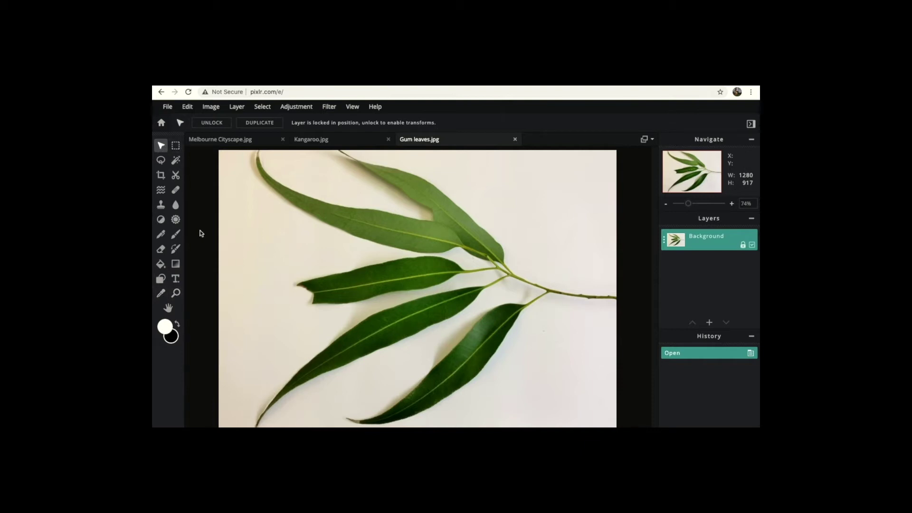
- Try to select the pale background around the gum leaves with the Wand at a tolerance of 32
{"action": "left_click", "coordinate": [176, 294]}
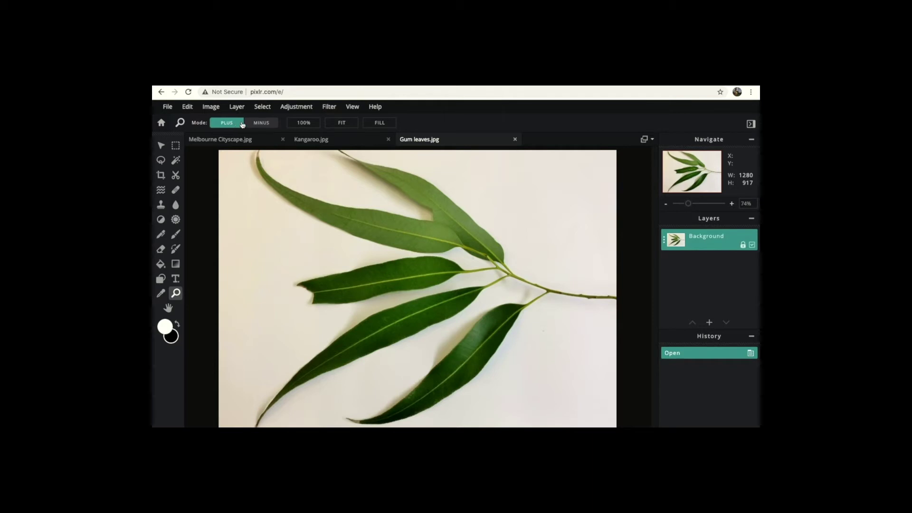
{"action": "left_click", "coordinate": [259, 123]}
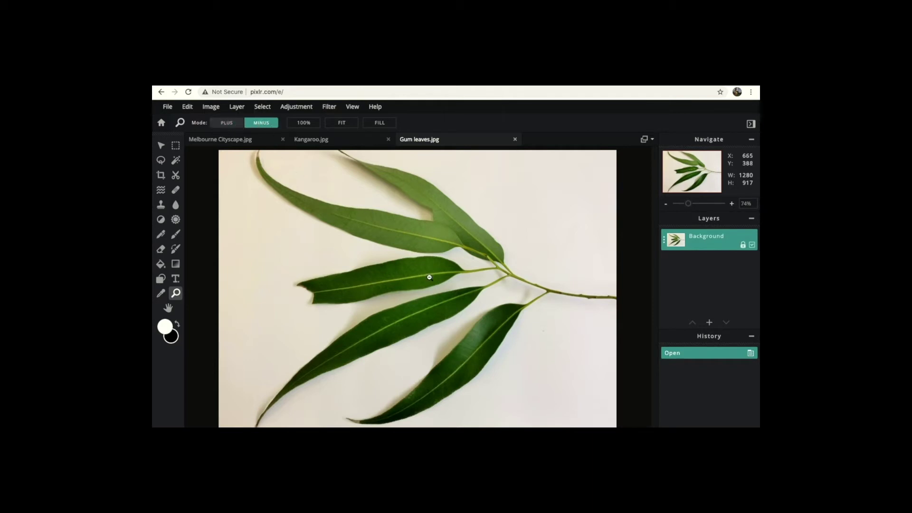
{"action": "left_click", "coordinate": [430, 279]}
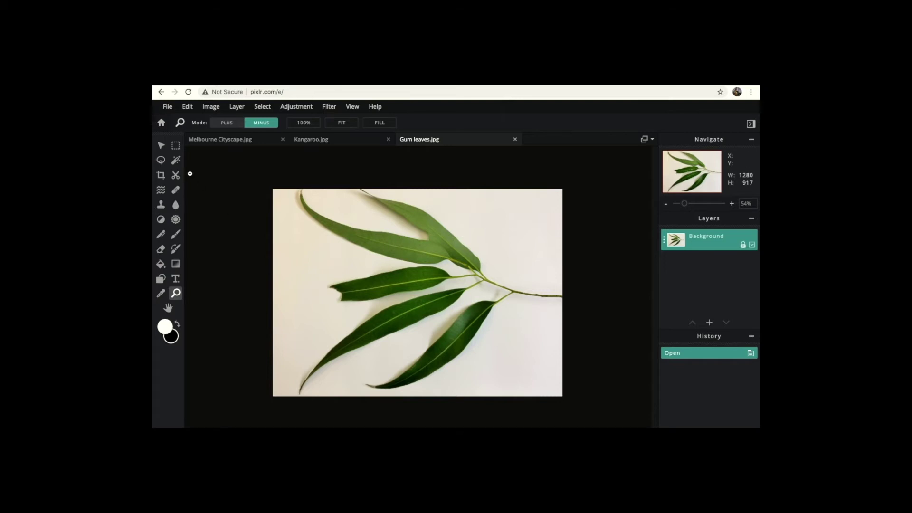
{"action": "left_click", "coordinate": [178, 163]}
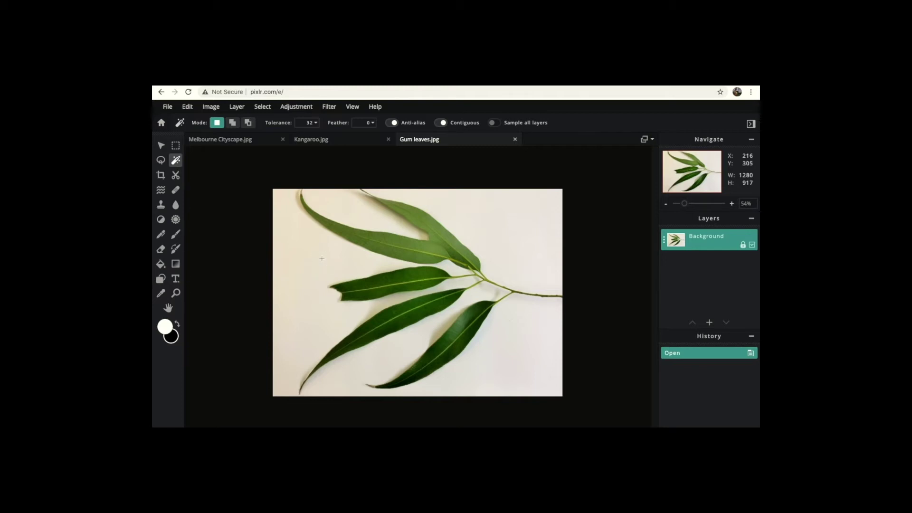
{"action": "left_click", "coordinate": [321, 258]}
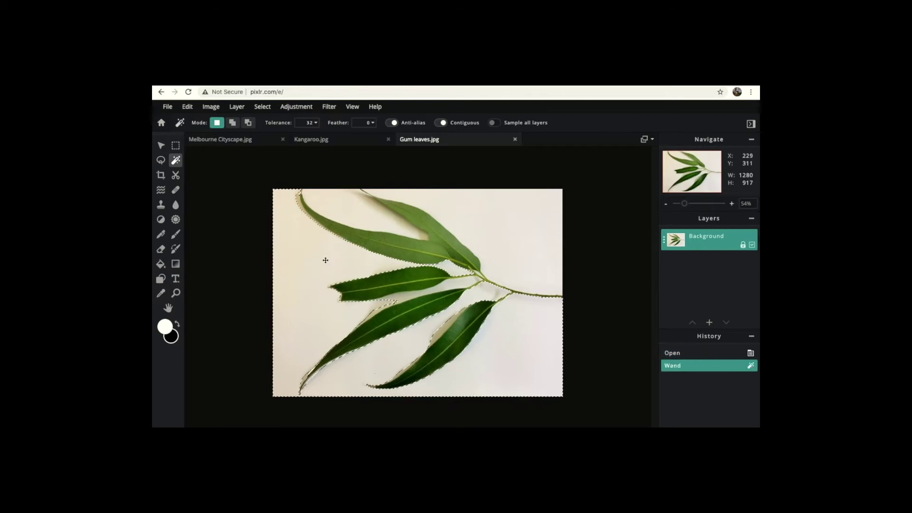
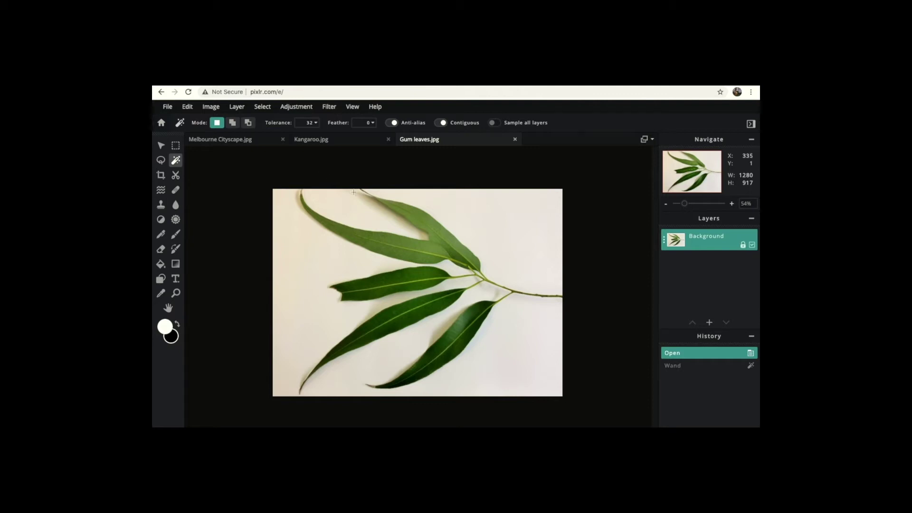
- Select the pale background with the Wand at tolerance 71, add the gap beside the stem junction, delete it all and deselect
{"action": "left_click", "coordinate": [316, 125]}
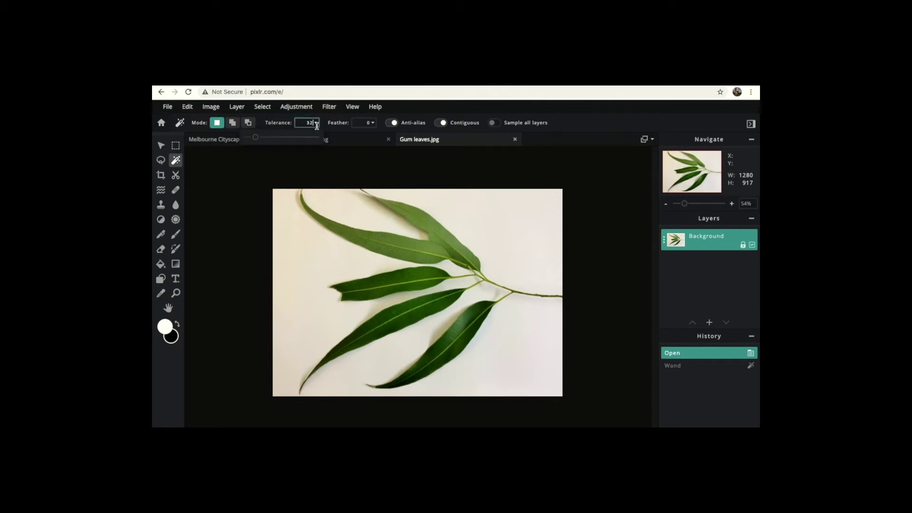
{"action": "left_click_drag", "start_coordinate": [257, 138], "coordinate": [266, 139]}
{"action": "left_click", "coordinate": [323, 263]}
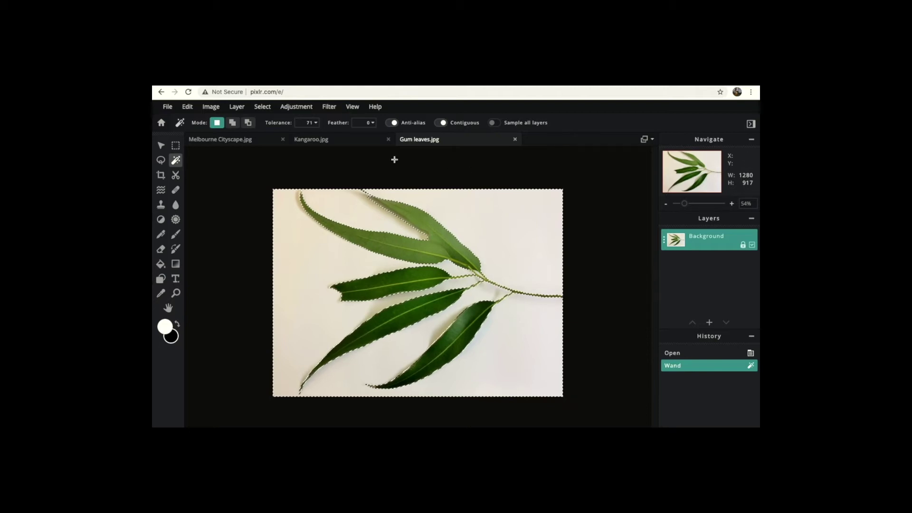
{"action": "left_click", "coordinate": [235, 124]}
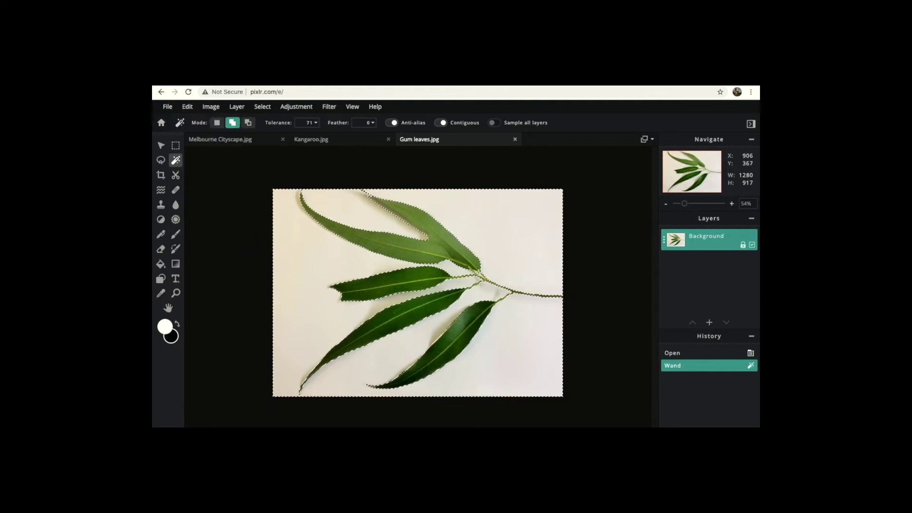
{"action": "left_click", "coordinate": [478, 272]}
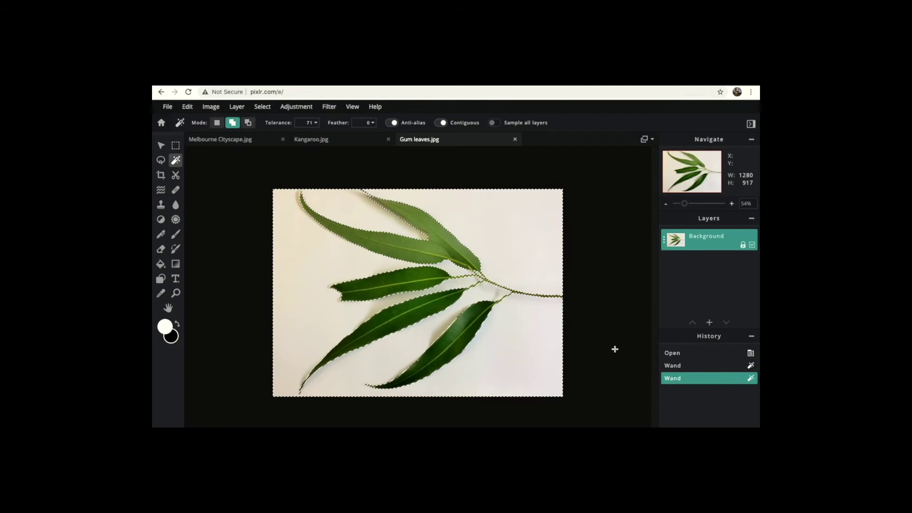
{"action": "key", "text": "Delete"}
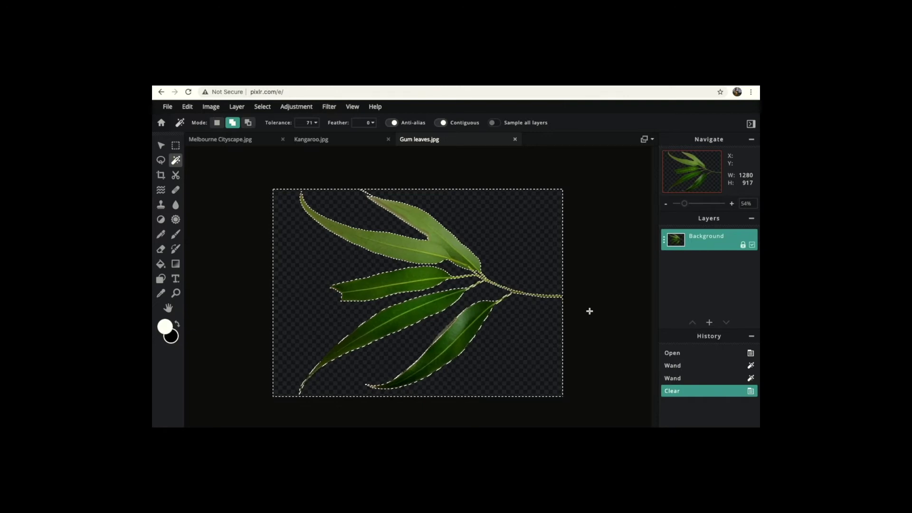
{"action": "key", "text": "ctrl+d"}
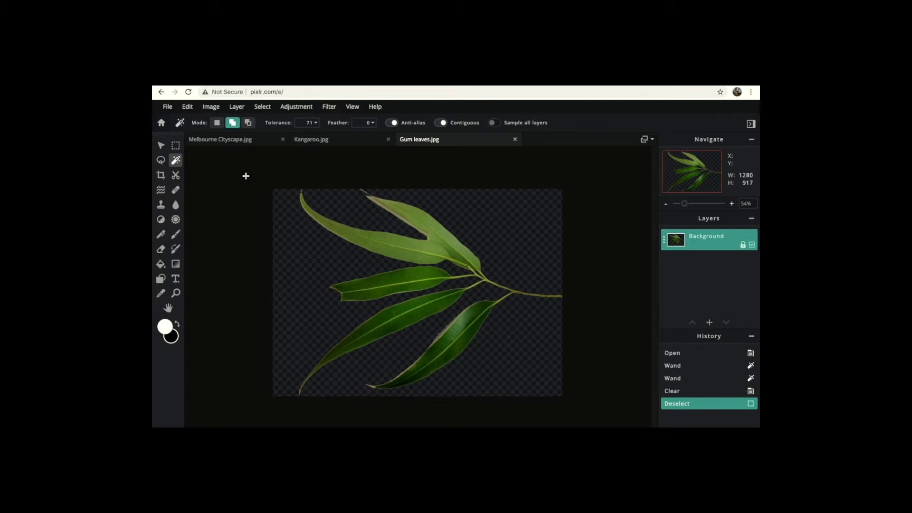
- Draw a rectangular marquee around the whole gum leaves image and copy the cut-out leaves
{"action": "left_click", "coordinate": [177, 149]}
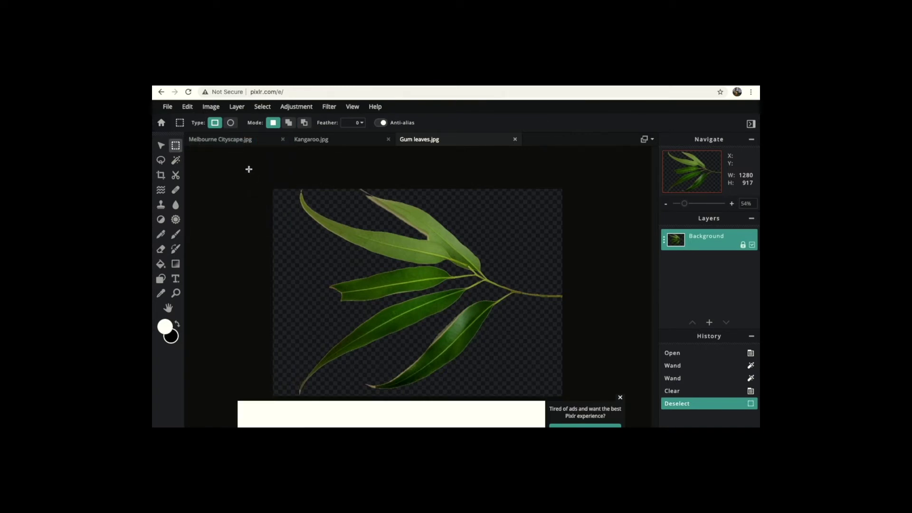
{"action": "left_click_drag", "start_coordinate": [248, 169], "coordinate": [579, 400]}
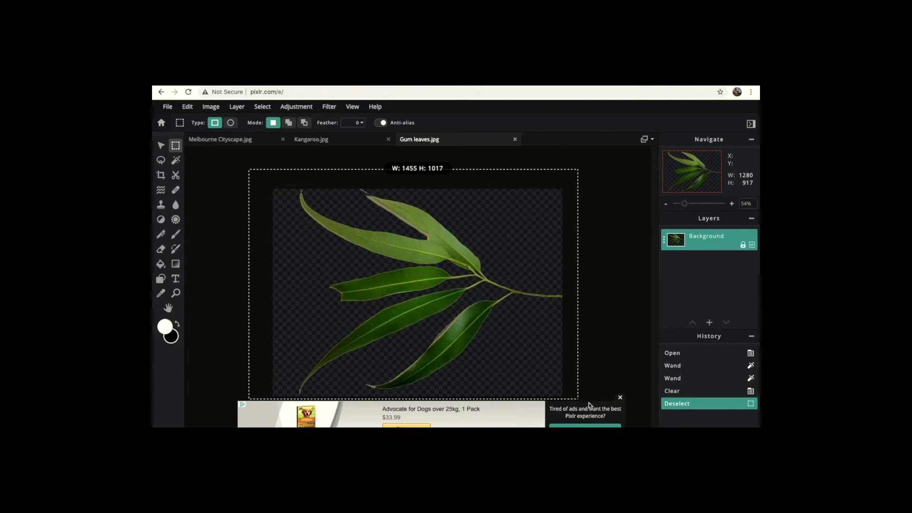
{"action": "left_click", "coordinate": [468, 290]}
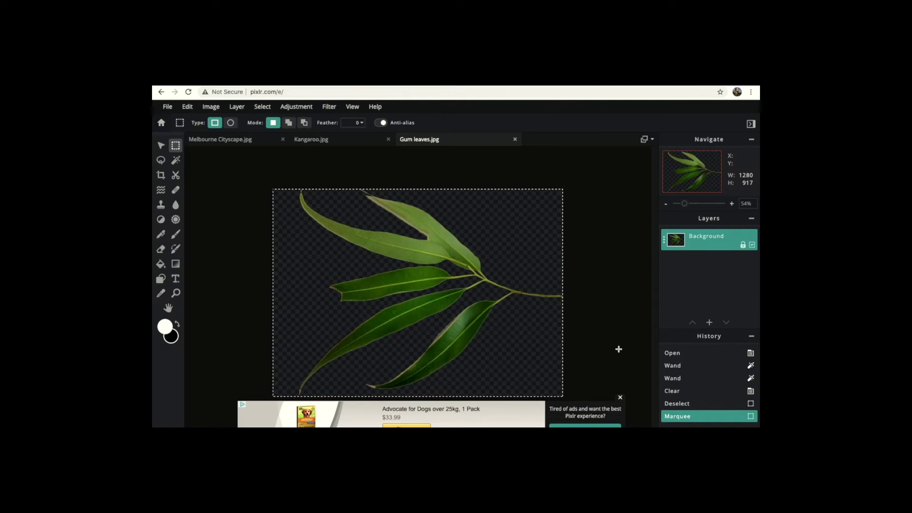
{"action": "left_click", "coordinate": [619, 398]}
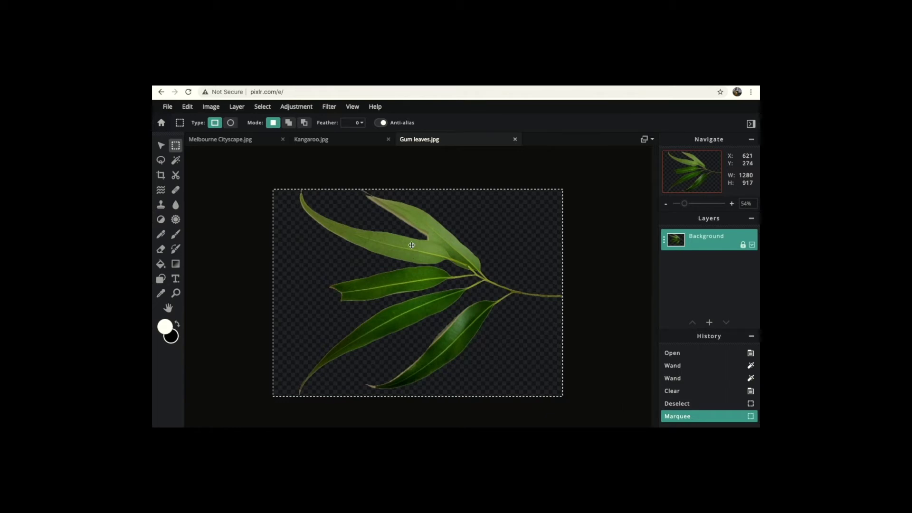
{"action": "left_click", "coordinate": [190, 112]}
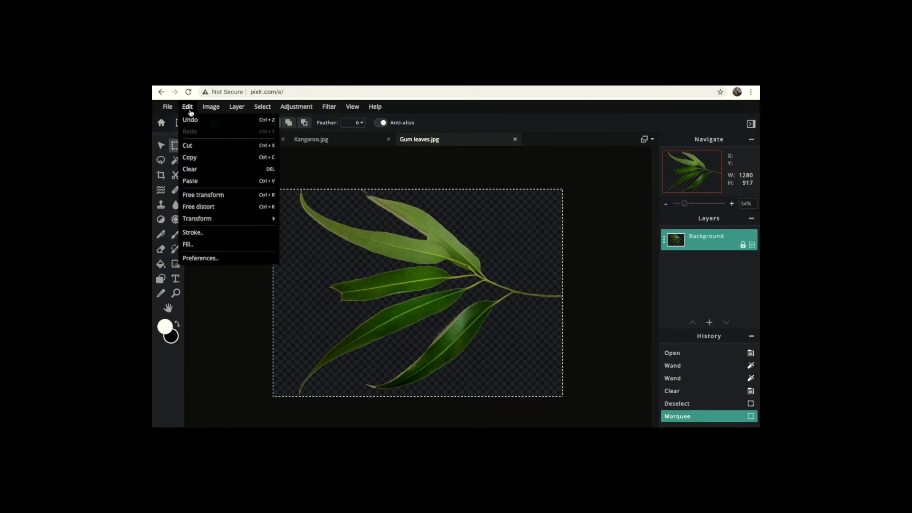
{"action": "left_click", "coordinate": [190, 157]}
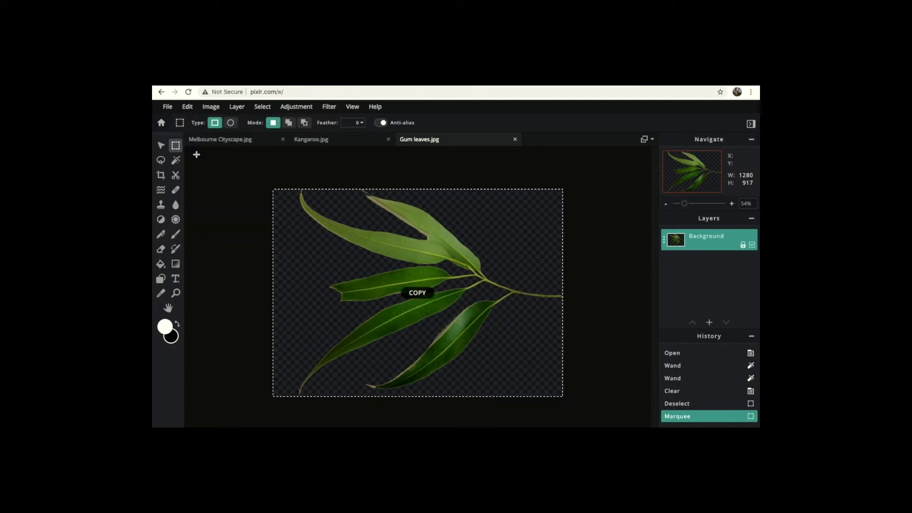
- Paste the copied gum leaves into the Melbourne Cityscape image as a new layer
{"action": "left_click", "coordinate": [231, 139]}
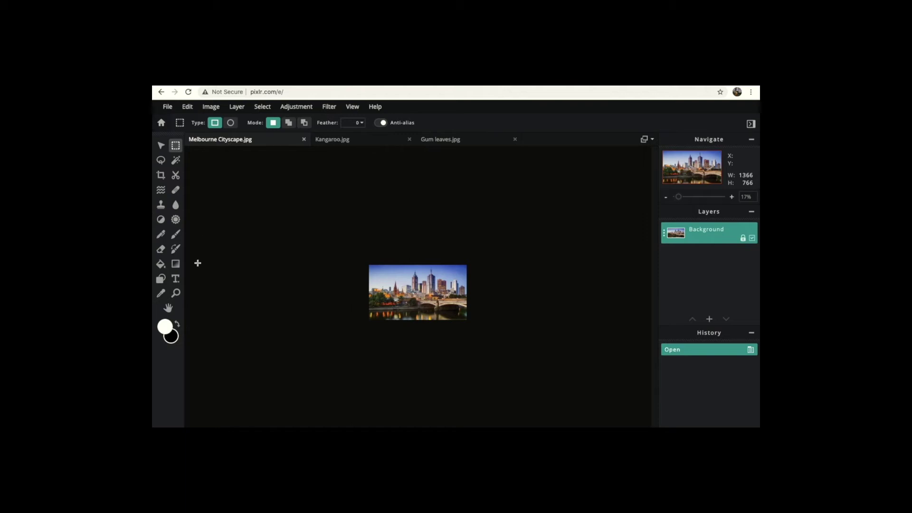
{"action": "left_click", "coordinate": [175, 293]}
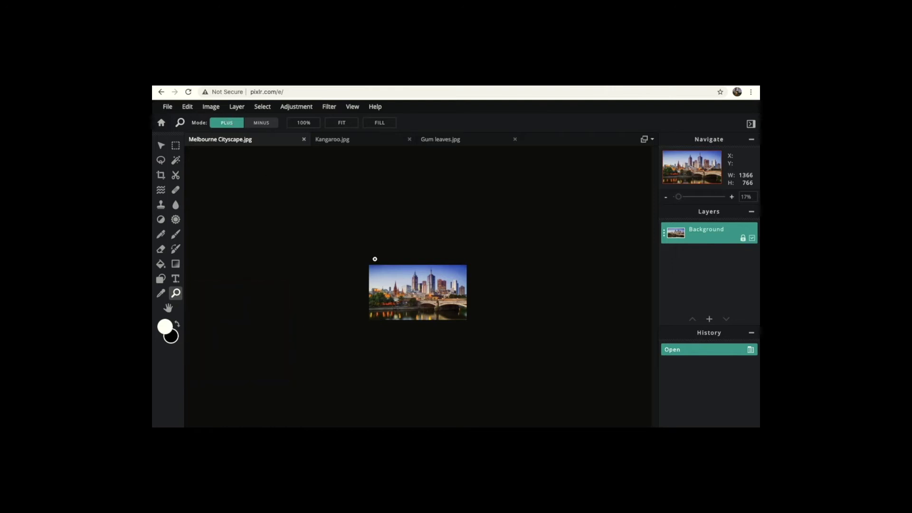
{"action": "left_click", "coordinate": [406, 287]}
{"action": "left_click", "coordinate": [407, 287]}
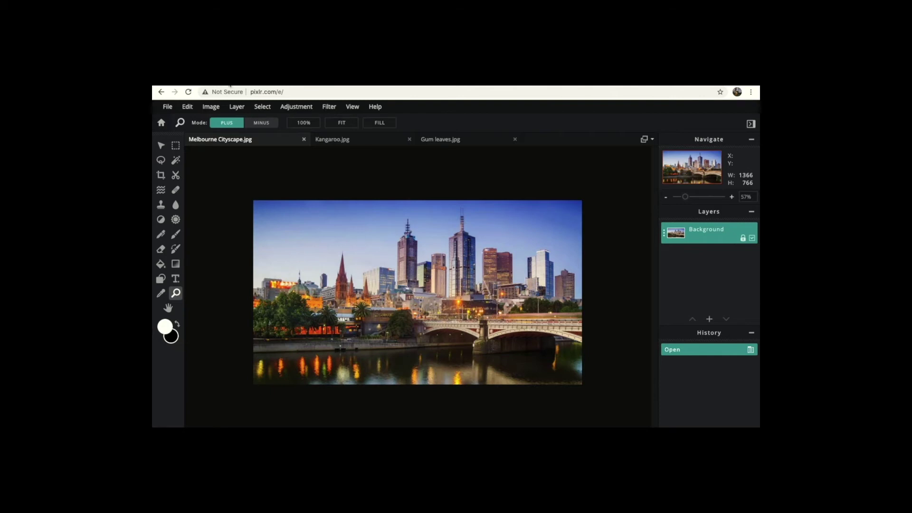
{"action": "left_click", "coordinate": [187, 107]}
{"action": "left_click", "coordinate": [213, 180]}
{"action": "left_click", "coordinate": [308, 140]}
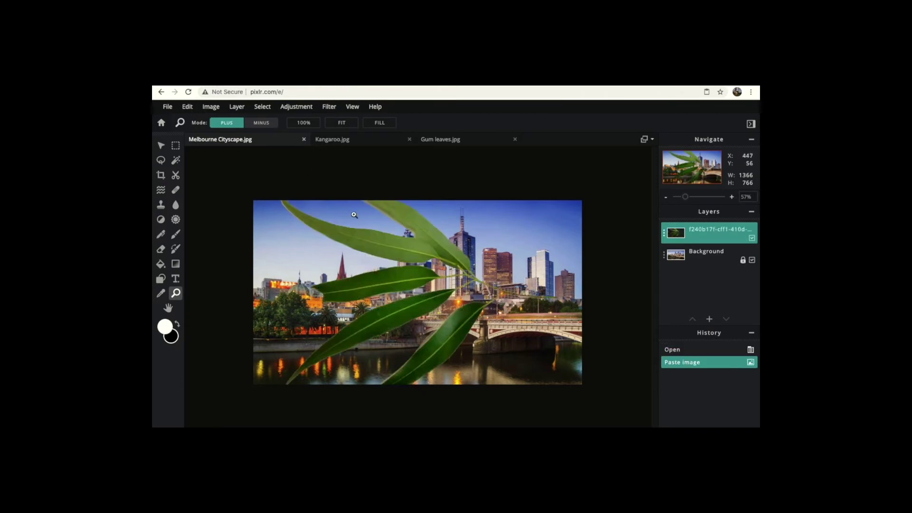
- Rename the pasted leaves layer as gumleaves
{"action": "left_click", "coordinate": [160, 147]}
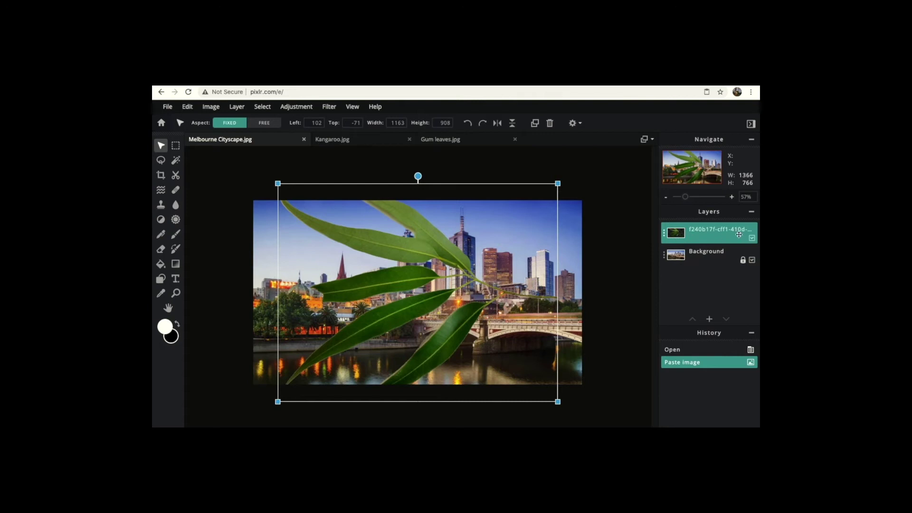
{"action": "left_click", "coordinate": [665, 234]}
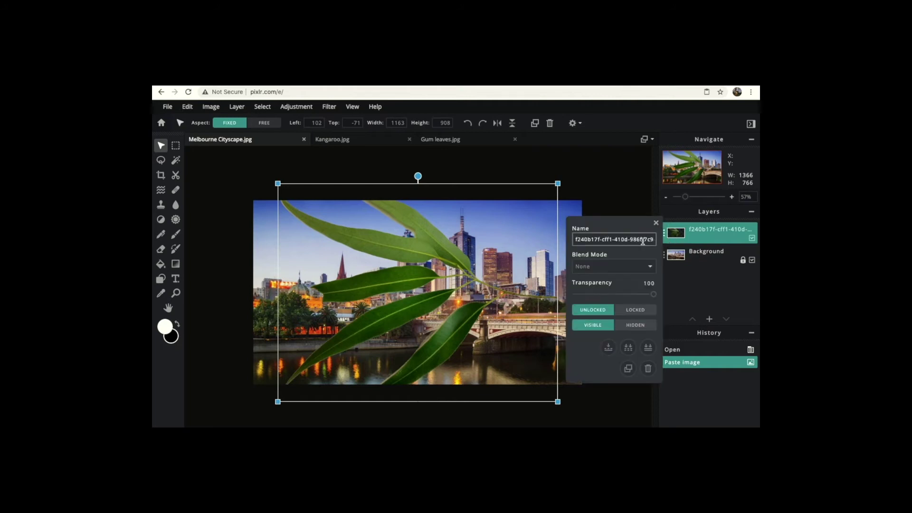
{"action": "triple_click", "coordinate": [642, 241]}
{"action": "type", "text": "gumleaves"}
{"action": "key", "text": "Return"}
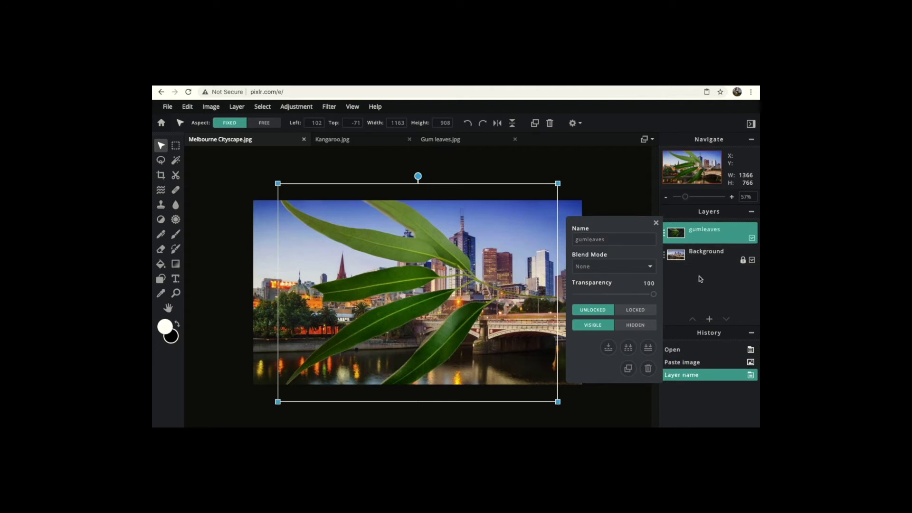
{"action": "left_click", "coordinate": [660, 230]}
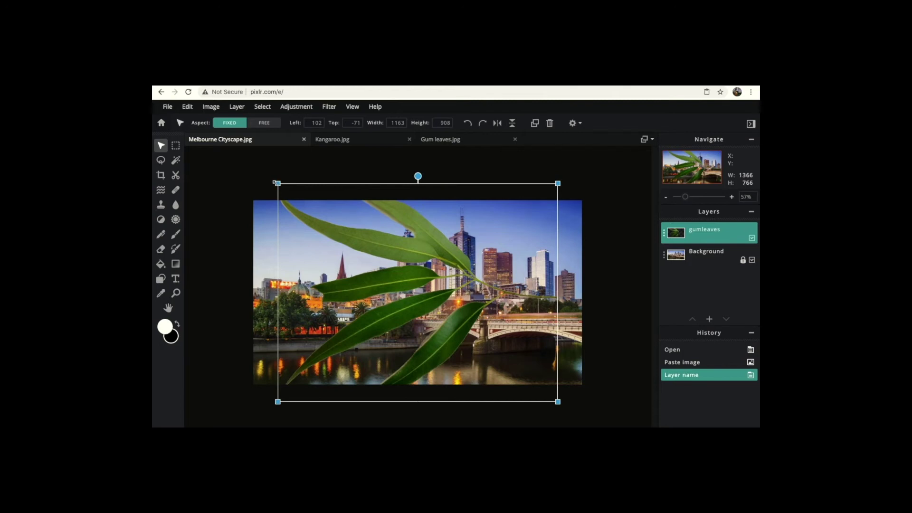
- Shrink the gum leaves to about 652 × 509 px and rotate them about 90° counter-clockwise so the stem points up
{"action": "left_click_drag", "start_coordinate": [278, 183], "coordinate": [400, 279]}
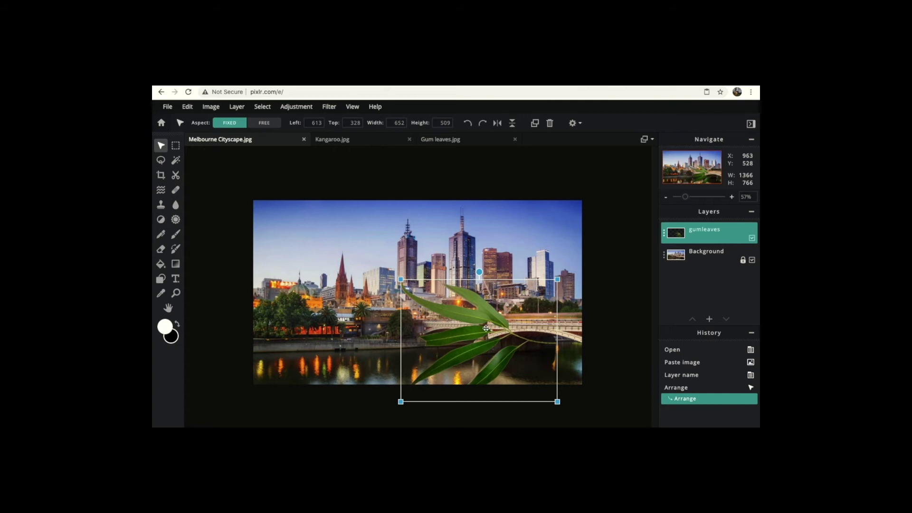
{"action": "left_click_drag", "start_coordinate": [485, 328], "coordinate": [403, 281]}
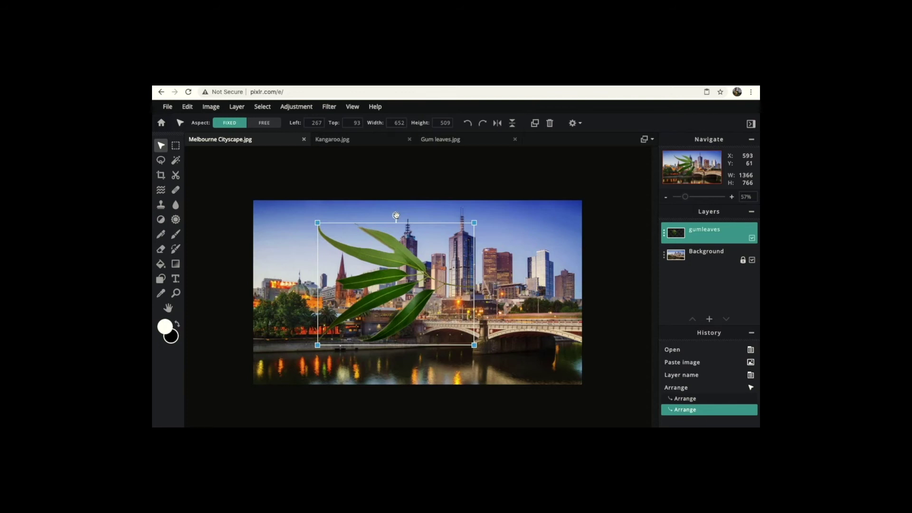
{"action": "left_click_drag", "start_coordinate": [396, 215], "coordinate": [306, 285]}
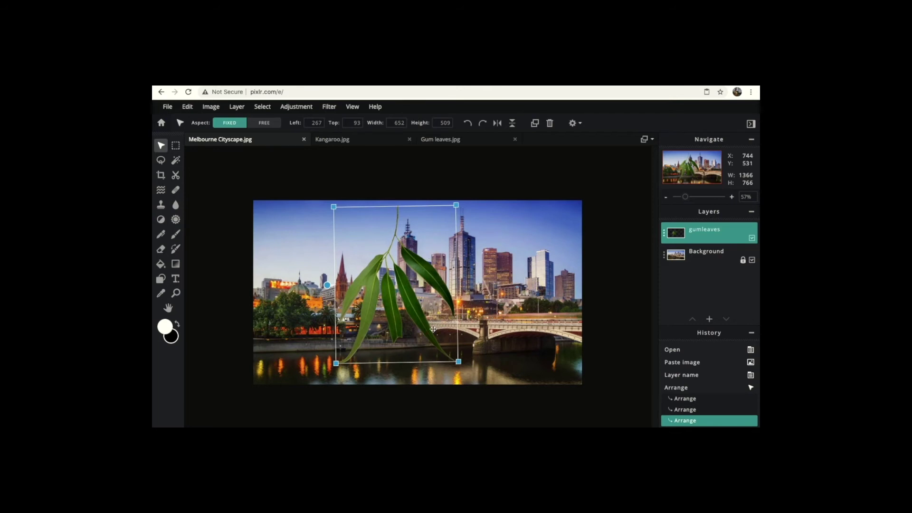
- Scale the upright leaves down to about 605 × 472 px and hang them from the cityscape's upper-left corner
{"action": "left_click_drag", "start_coordinate": [458, 362], "coordinate": [438, 344]}
{"action": "left_click_drag", "start_coordinate": [402, 285], "coordinate": [322, 249]}
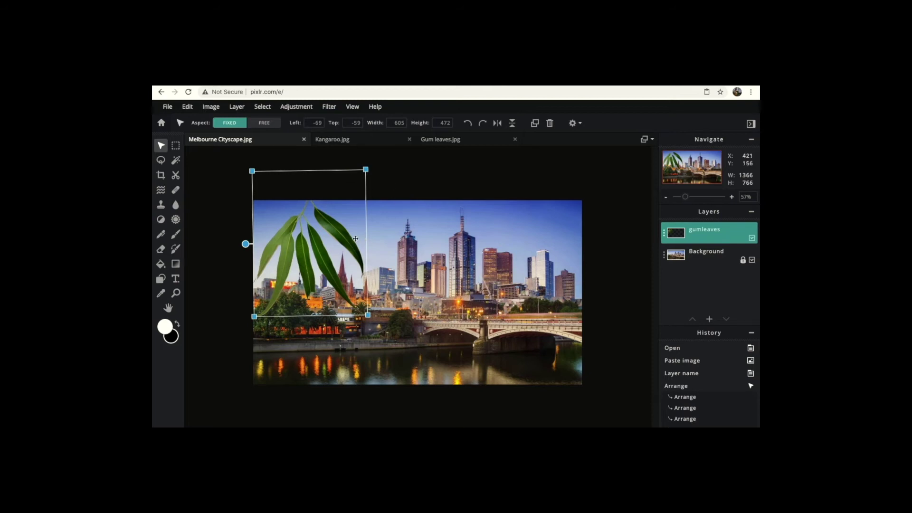
{"action": "left_click", "coordinate": [396, 196]}
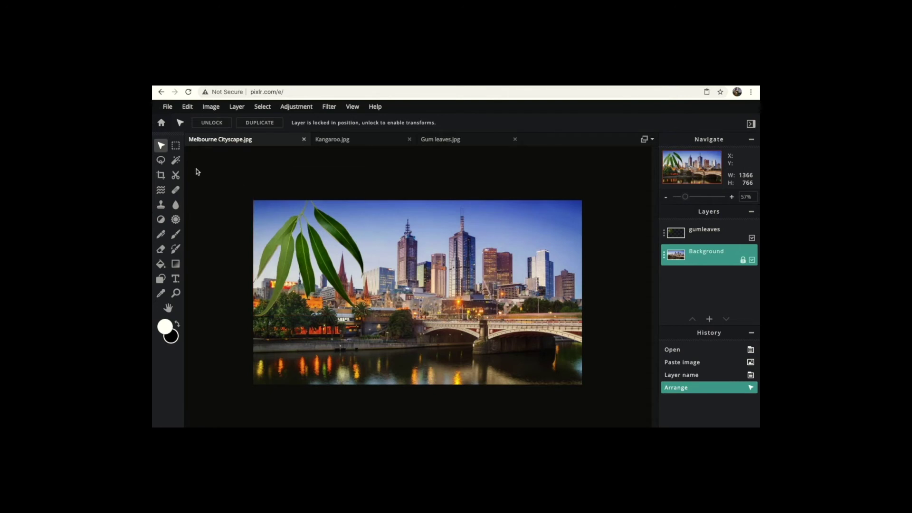
- Duplicate the gumleaves layer and shift the copy to the right so it partly overlaps the original cluster
{"action": "left_click", "coordinate": [303, 228]}
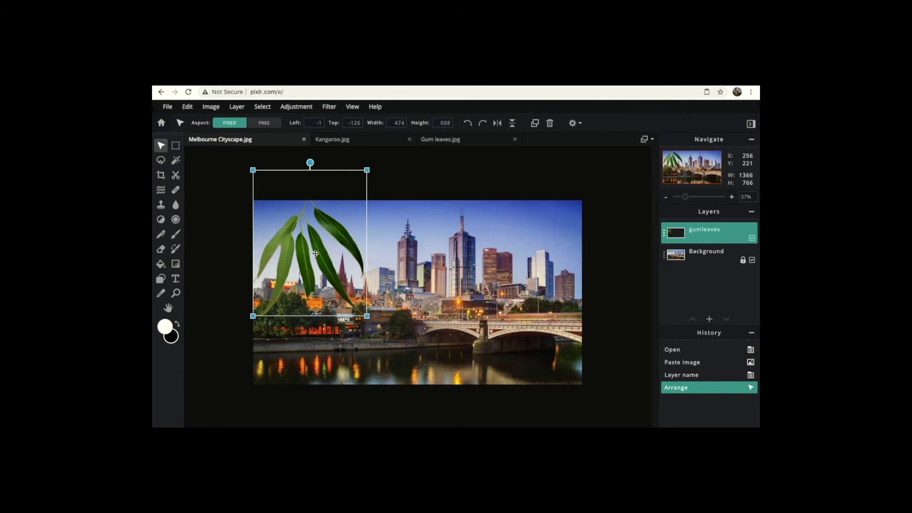
{"action": "right_click", "coordinate": [319, 224]}
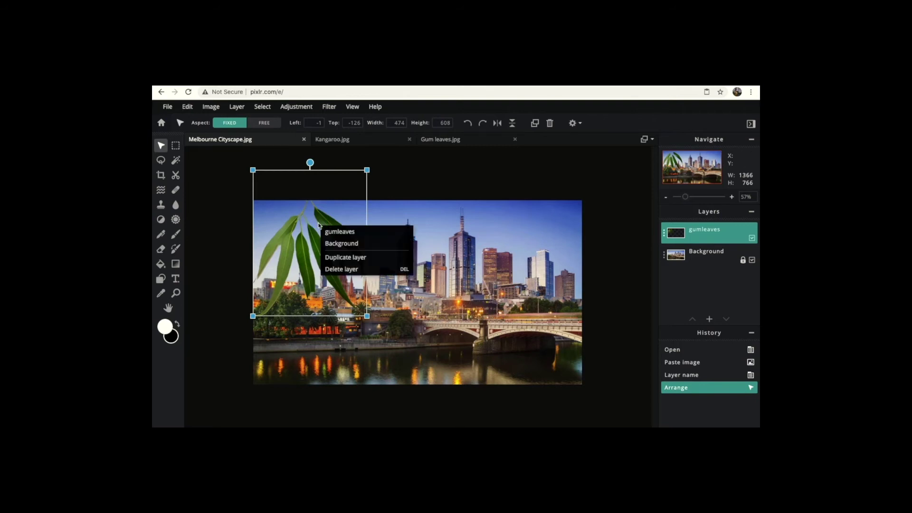
{"action": "left_click", "coordinate": [349, 260]}
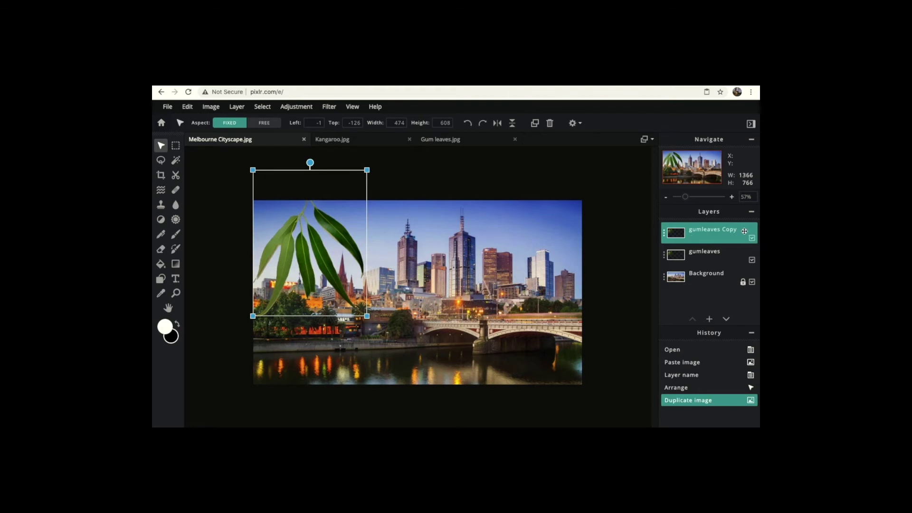
{"action": "left_click_drag", "start_coordinate": [302, 234], "coordinate": [344, 235]}
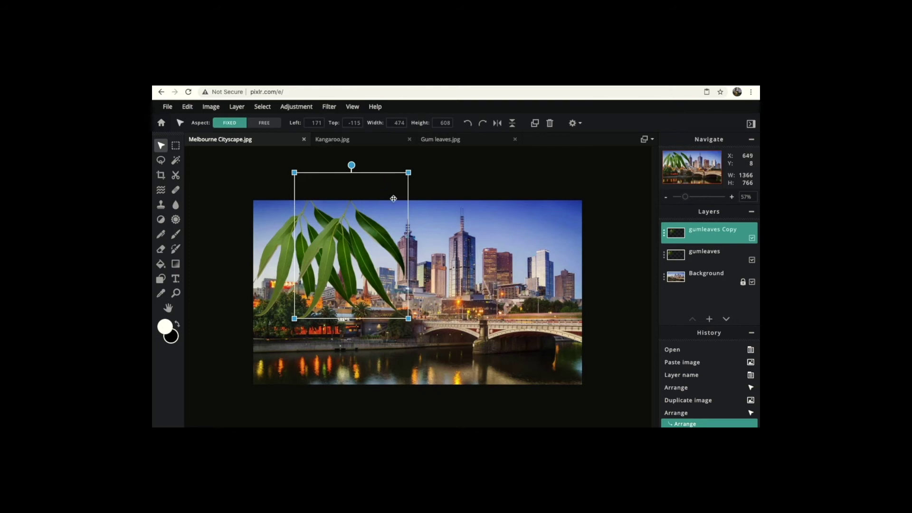
- Duplicate the second leaf cluster and place the new copy over the towers in the right half of the cityscape
{"action": "right_click", "coordinate": [357, 252]}
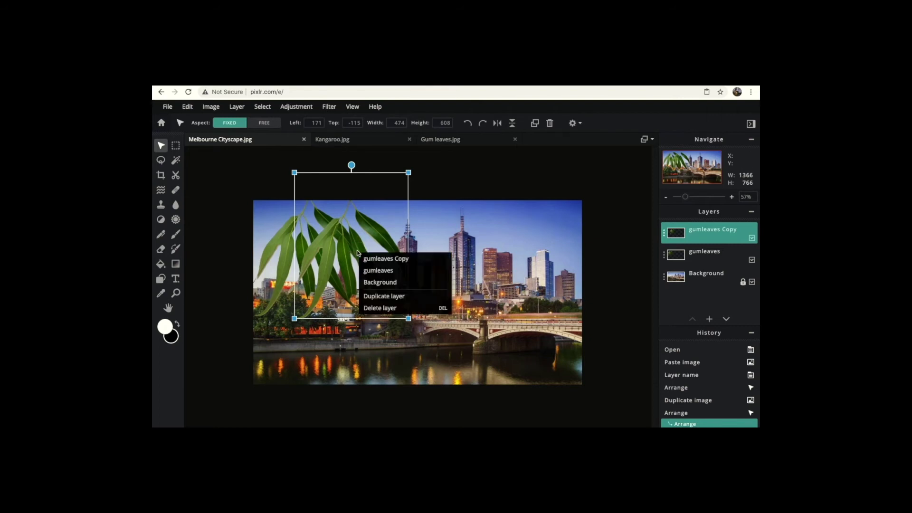
{"action": "left_click", "coordinate": [392, 296]}
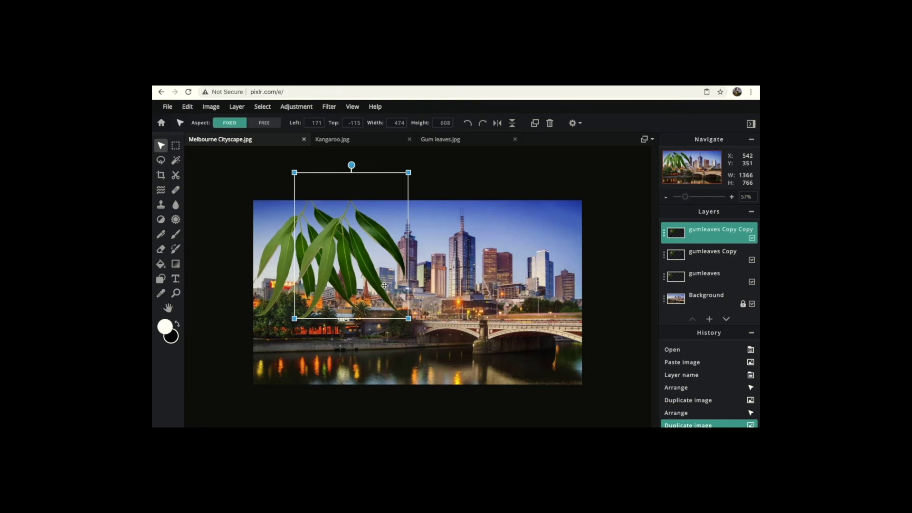
{"action": "left_click_drag", "start_coordinate": [372, 266], "coordinate": [498, 272]}
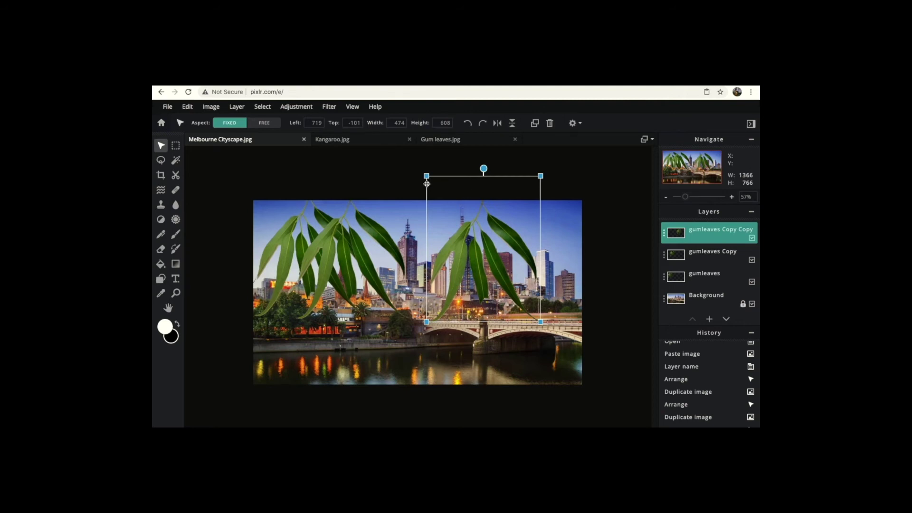
- Flip the third leaf cluster horizontally and nudge it up to the cityscape's upper edge
{"action": "left_click", "coordinate": [187, 107]}
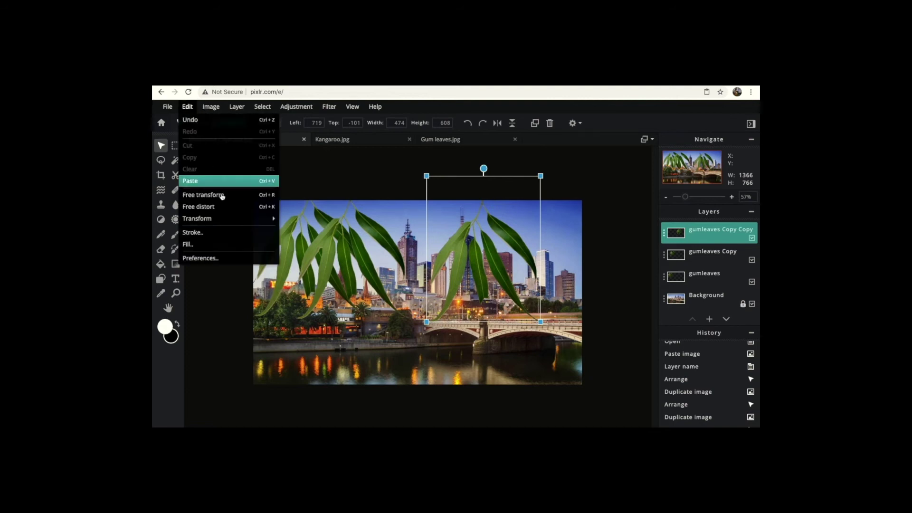
{"action": "mouse_move", "coordinate": [230, 219]}
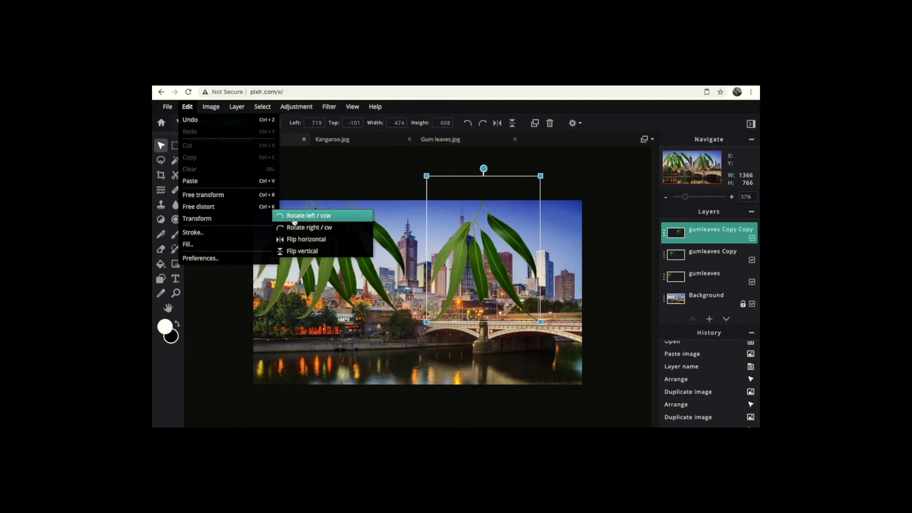
{"action": "left_click", "coordinate": [306, 241]}
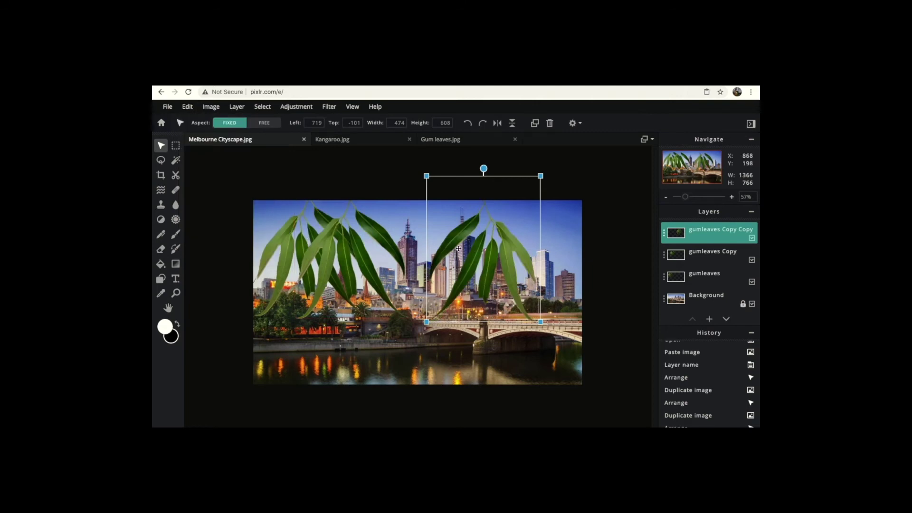
{"action": "left_click_drag", "start_coordinate": [490, 261], "coordinate": [489, 257]}
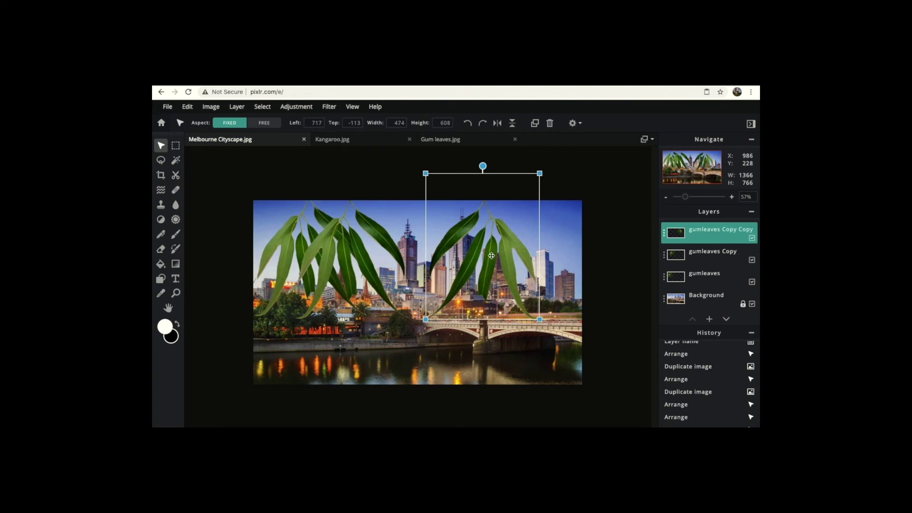
- Duplicate the flipped leaf cluster and arrange the two overlapping at the cityscape's upper-right corner, mirroring the left pair
{"action": "right_click", "coordinate": [492, 254]}
{"action": "left_click", "coordinate": [523, 287]}
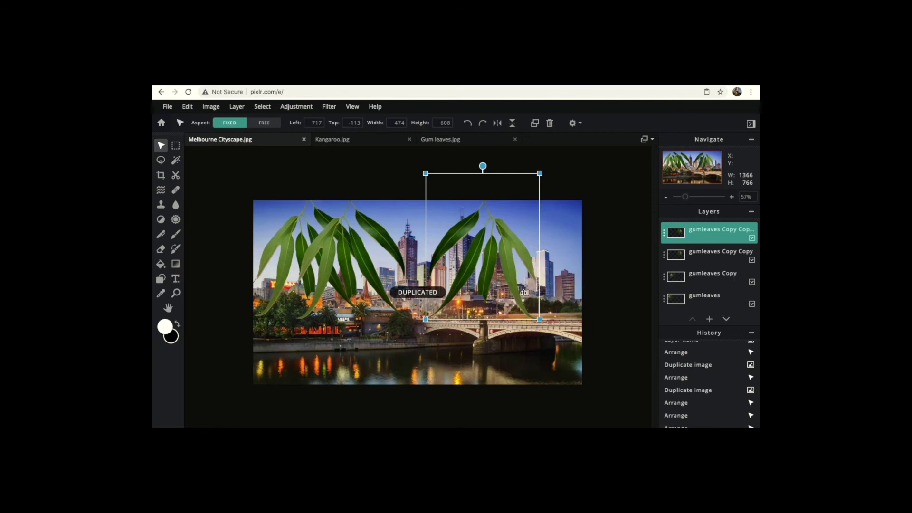
{"action": "left_click_drag", "start_coordinate": [499, 256], "coordinate": [438, 246]}
{"action": "left_click_drag", "start_coordinate": [524, 249], "coordinate": [567, 248]}
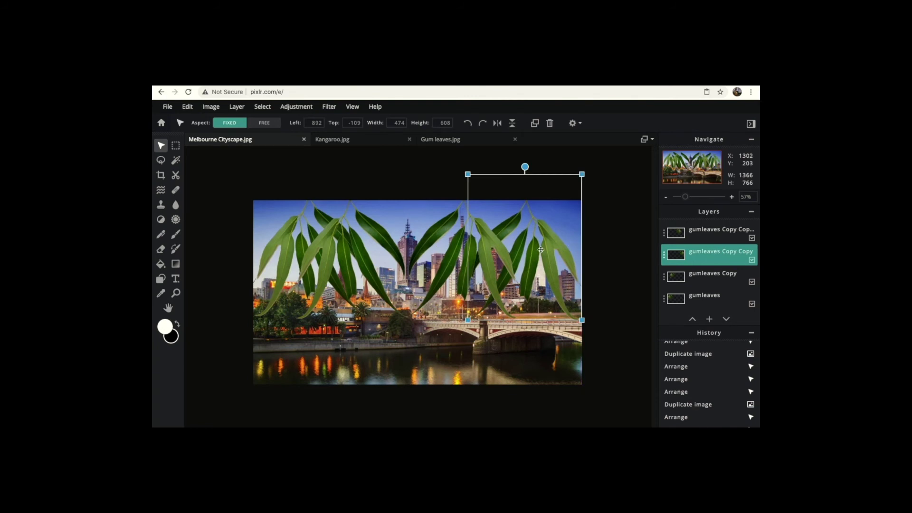
{"action": "left_click_drag", "start_coordinate": [496, 252], "coordinate": [518, 251]}
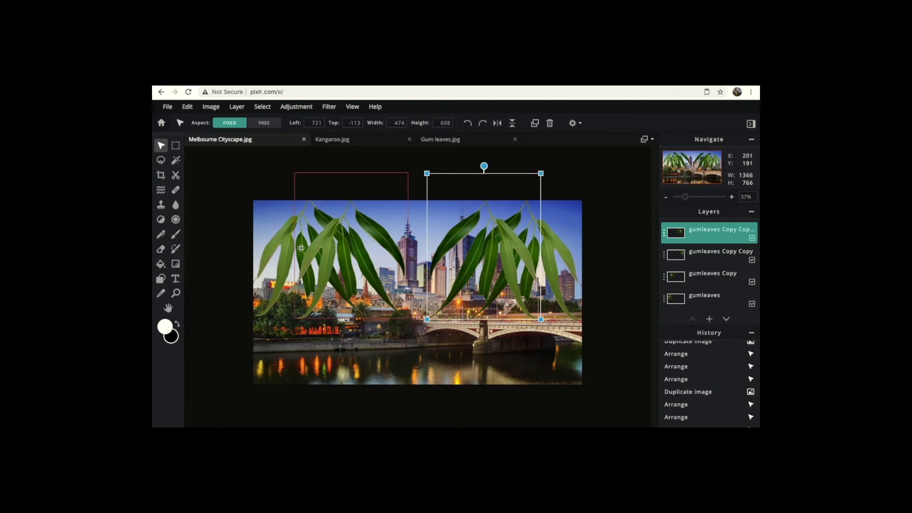
- Set the transparency of the rightmost leaf cluster, layer gumleaves Copy Copy, to 66
{"action": "left_click", "coordinate": [552, 254]}
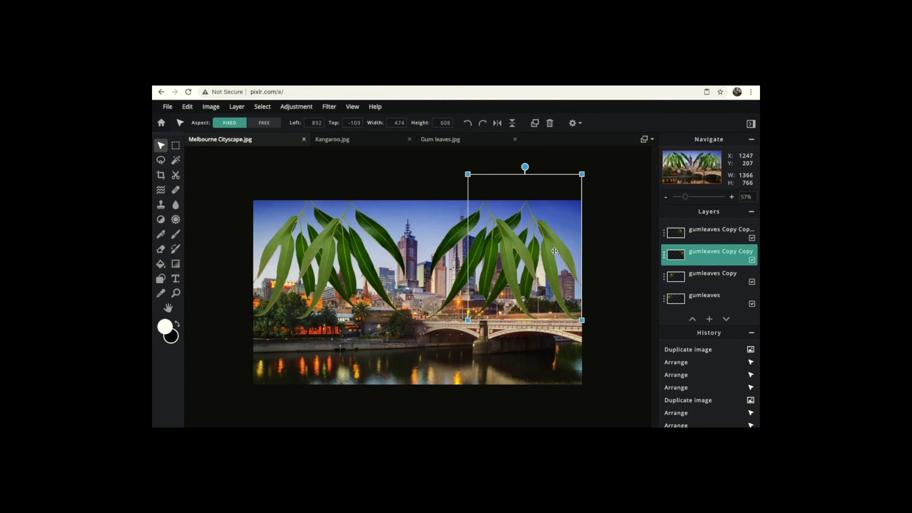
{"action": "left_click", "coordinate": [664, 258]}
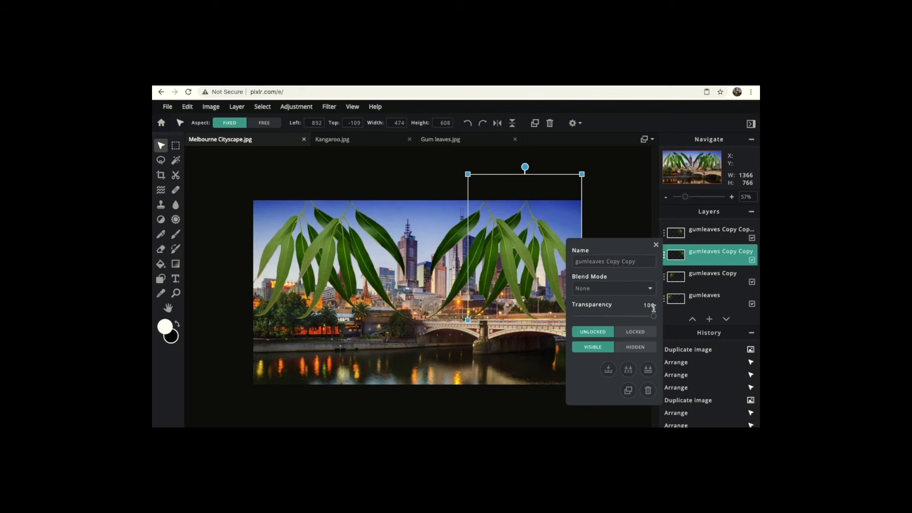
{"action": "left_click_drag", "start_coordinate": [655, 318], "coordinate": [627, 318]}
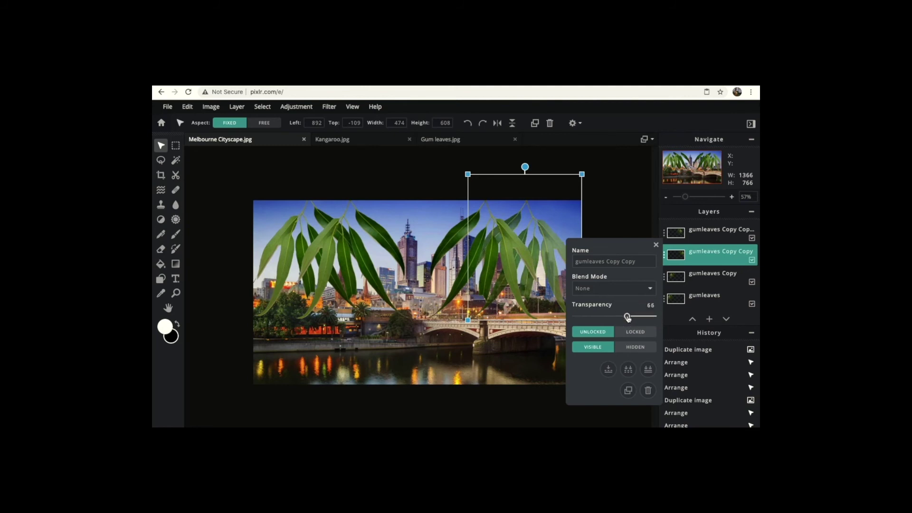
{"action": "left_click", "coordinate": [653, 244]}
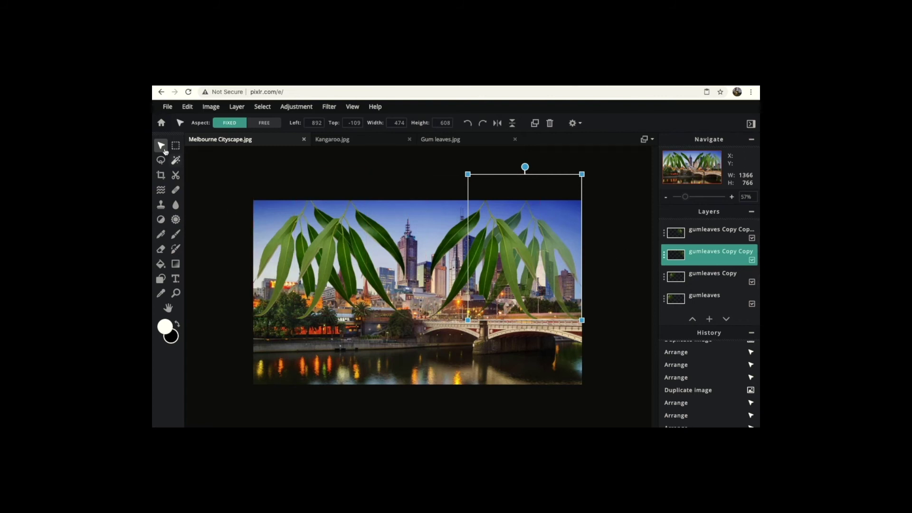
- Set the transparency of the leftmost leaf cluster, layer gumleaves, to 66
{"action": "left_click", "coordinate": [289, 244]}
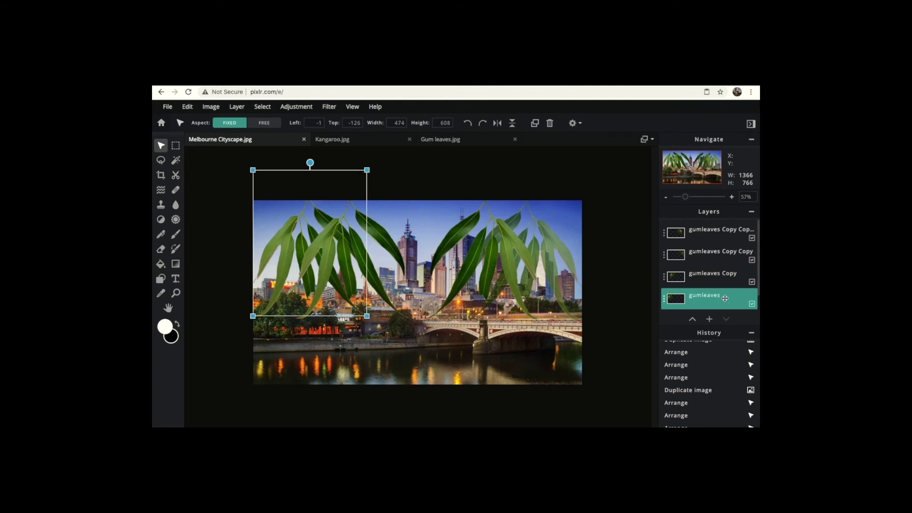
{"action": "left_click", "coordinate": [665, 300]}
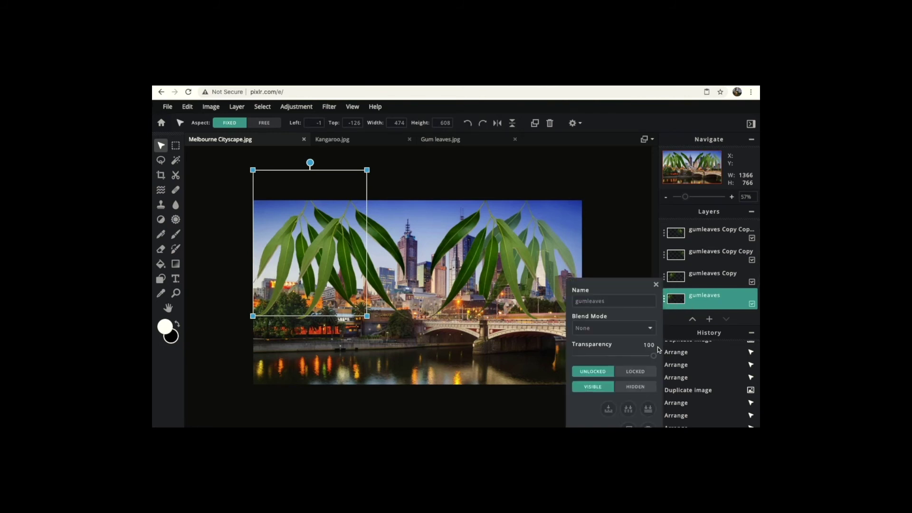
{"action": "left_click_drag", "start_coordinate": [653, 355], "coordinate": [626, 356]}
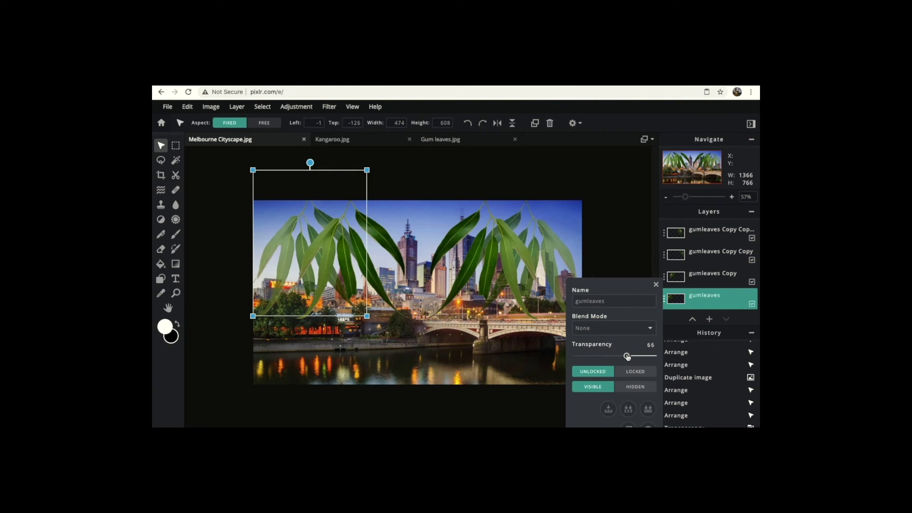
{"action": "left_click", "coordinate": [654, 284]}
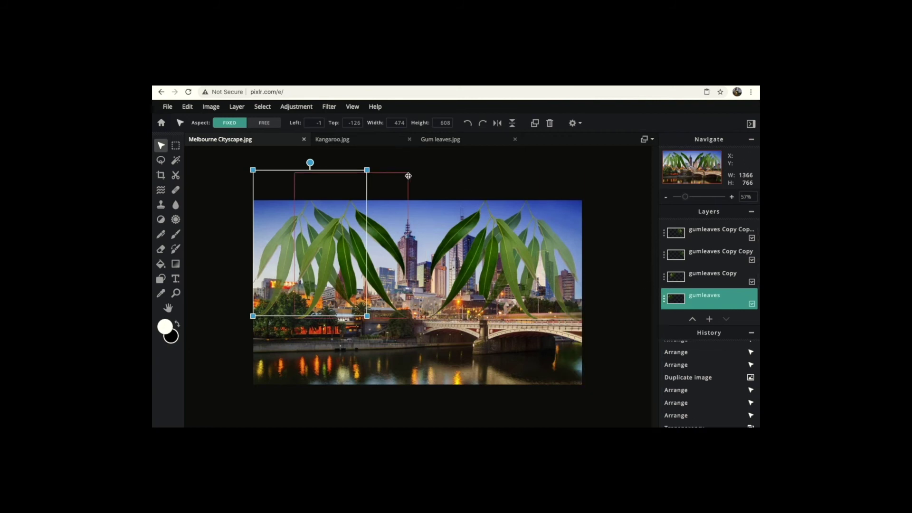
- Deselect the leaf layer and switch to the Kangaroo.jpg image
{"action": "left_click", "coordinate": [632, 196]}
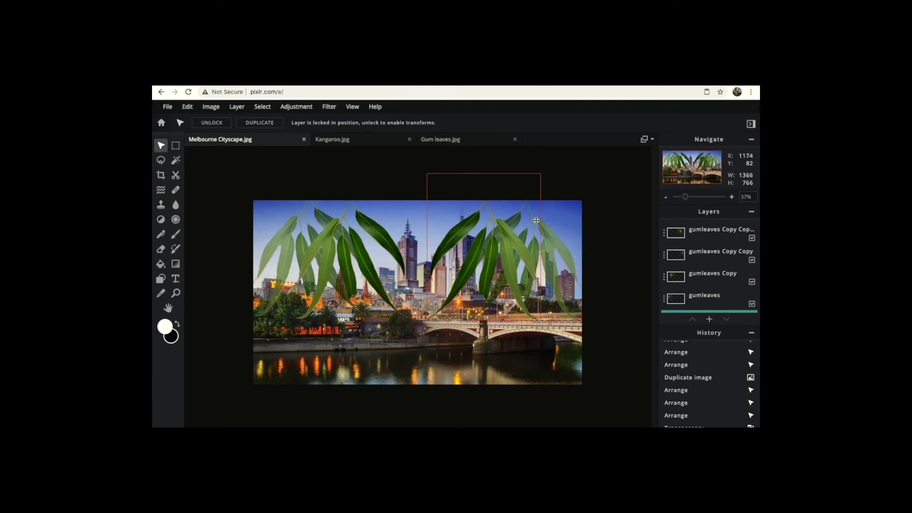
{"action": "left_click", "coordinate": [363, 146]}
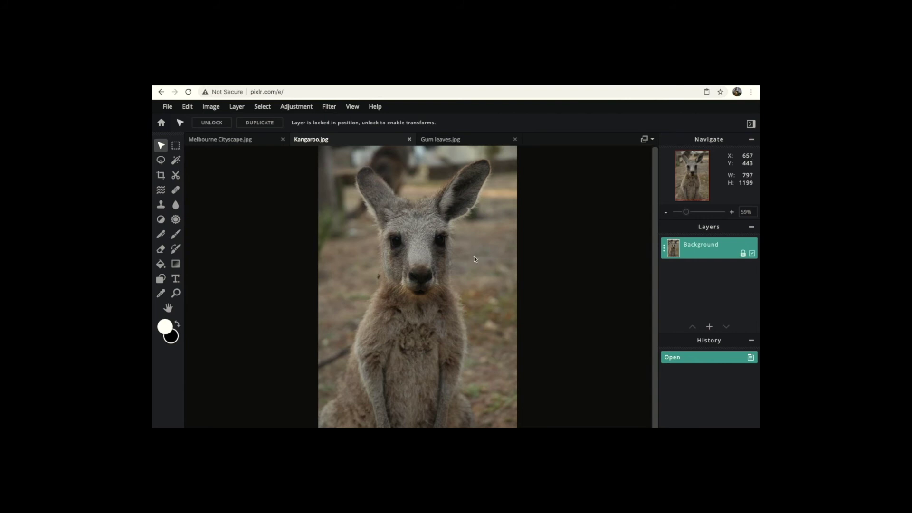
- Try to select the ground around the kangaroo with the Wand at tolerance 71, and clear that selection
{"action": "left_click", "coordinate": [176, 161]}
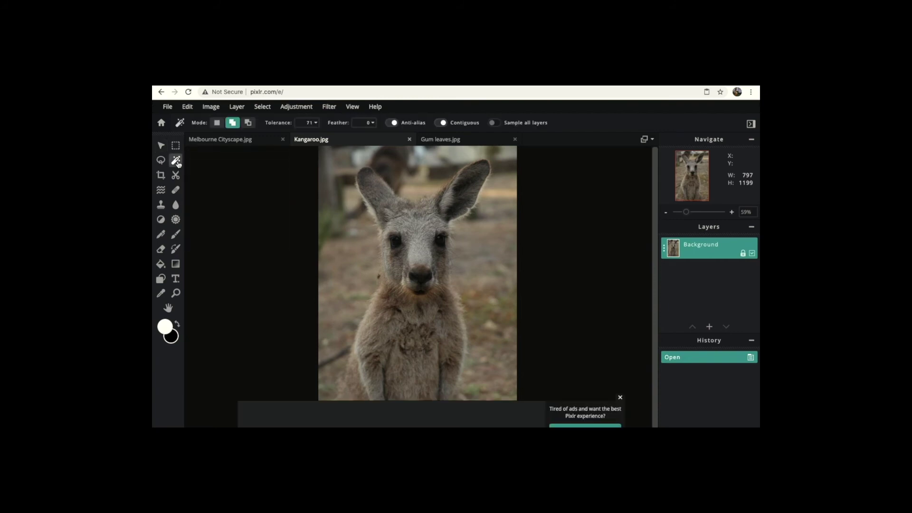
{"action": "left_click", "coordinate": [620, 397]}
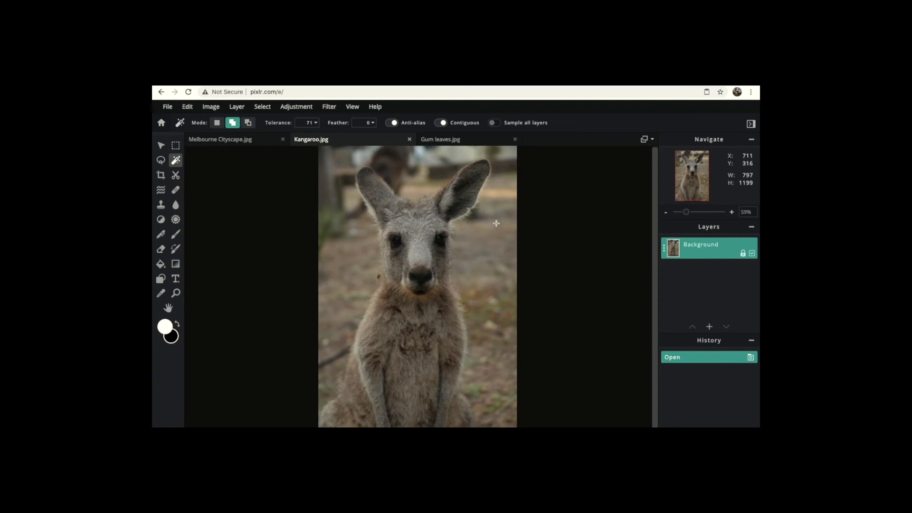
{"action": "left_click", "coordinate": [492, 292]}
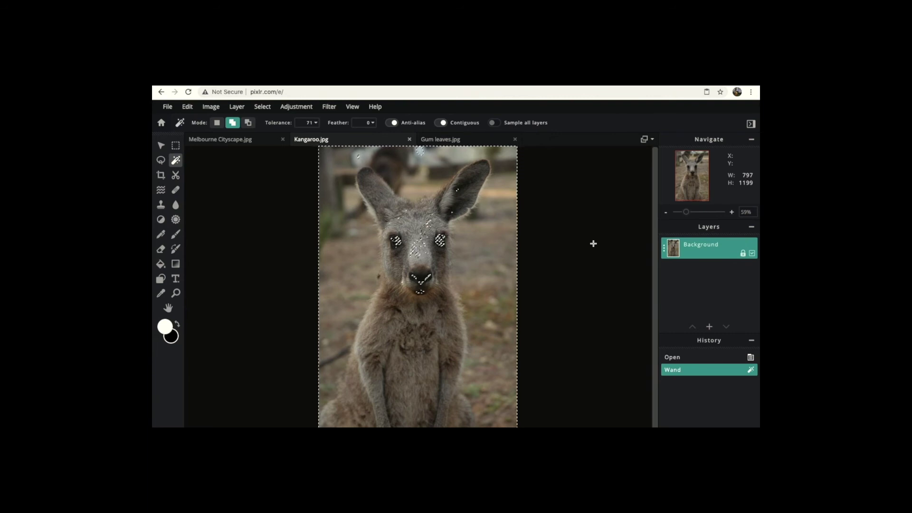
{"action": "key", "text": "ctrl+d"}
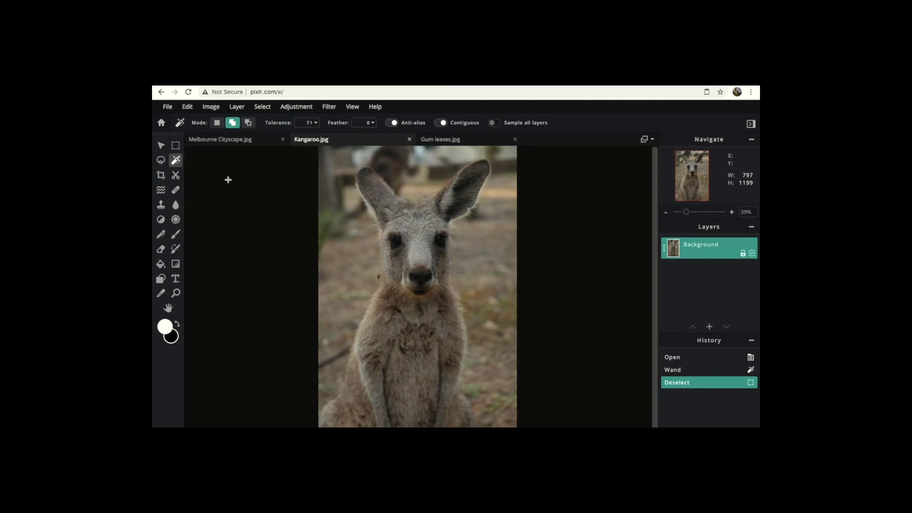
- Mask out a band of background along the kangaroo's whole outline with an 80 px Cutout brush in remove-from-mask mode
{"action": "left_click", "coordinate": [176, 177]}
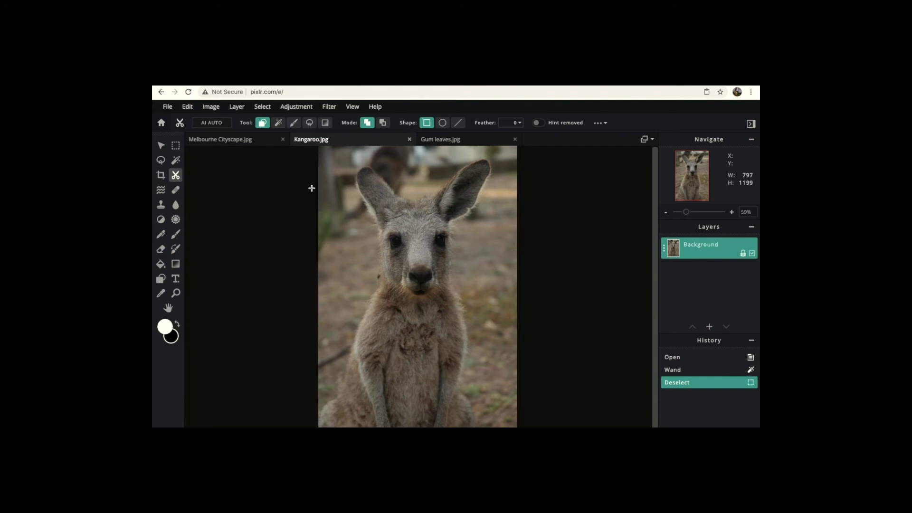
{"action": "left_click", "coordinate": [293, 123]}
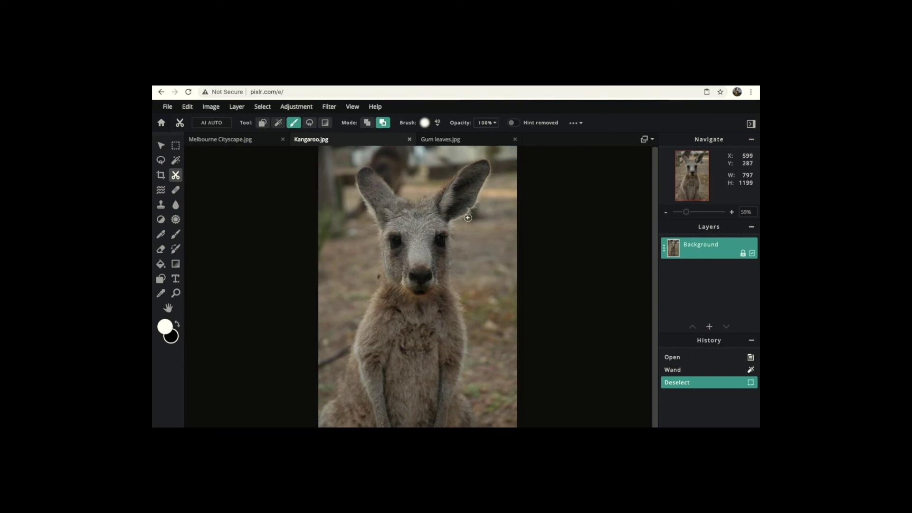
{"action": "left_click", "coordinate": [438, 126]}
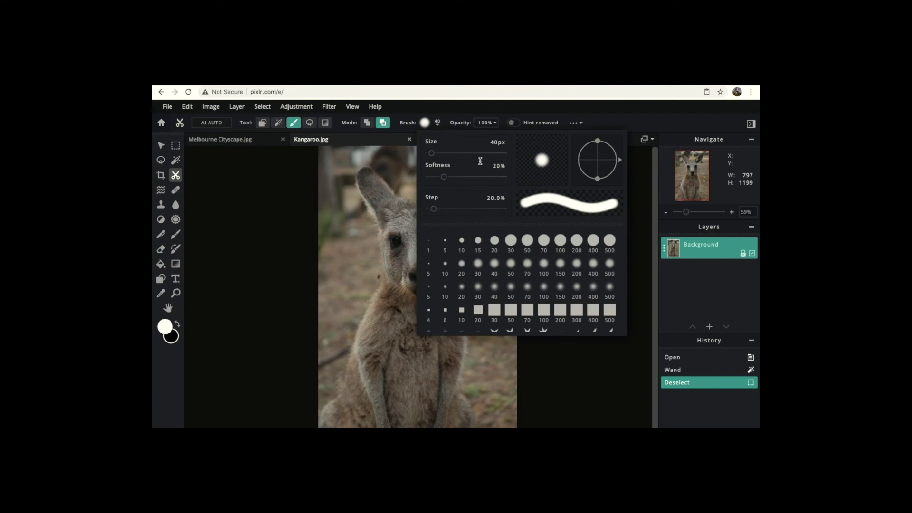
{"action": "left_click_drag", "start_coordinate": [431, 155], "coordinate": [435, 157]}
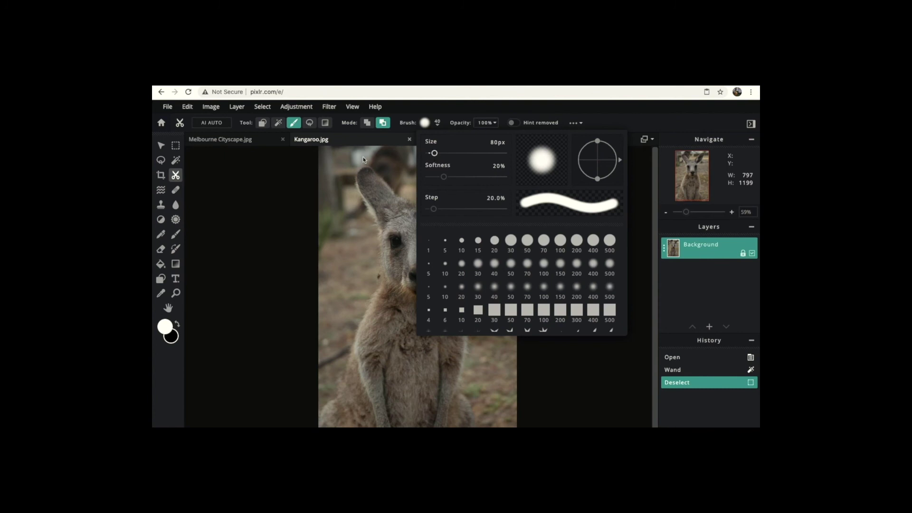
{"action": "left_click", "coordinate": [301, 173]}
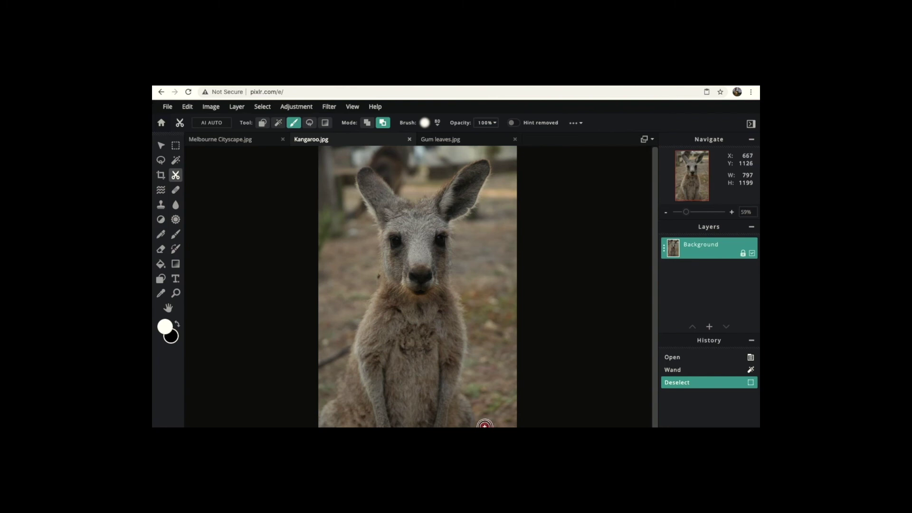
{"action": "left_click_drag", "start_coordinate": [483, 421], "coordinate": [464, 386]}
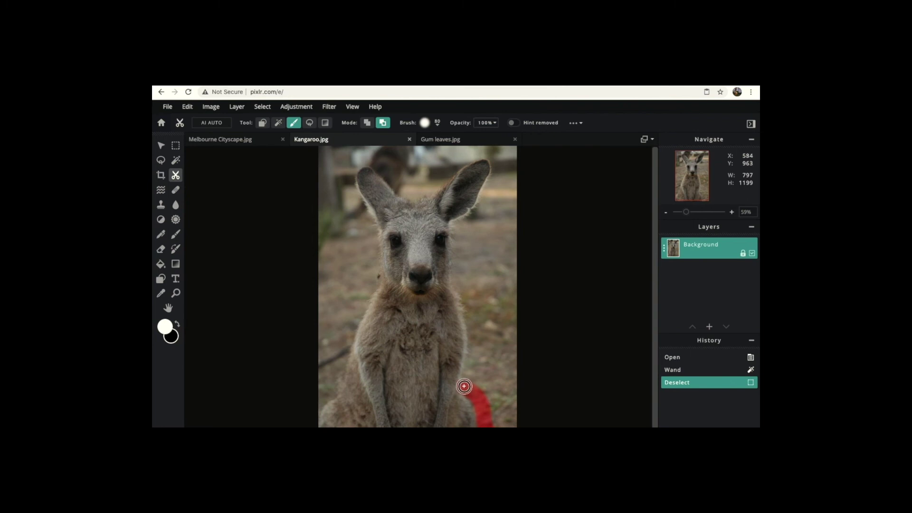
{"action": "left_click_drag", "start_coordinate": [464, 386], "coordinate": [464, 386]}
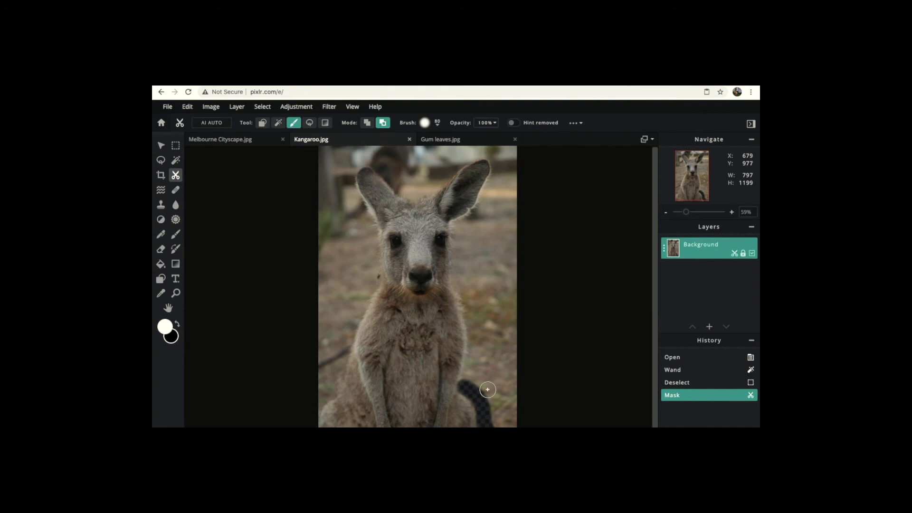
{"action": "mouse_move", "coordinate": [466, 384]}
{"action": "left_mouse_down"}
{"action": "mouse_move", "coordinate": [475, 336]}
{"action": "mouse_move", "coordinate": [458, 279]}
{"action": "mouse_move", "coordinate": [459, 232]}
{"action": "mouse_move", "coordinate": [483, 207]}
{"action": "mouse_move", "coordinate": [498, 163]}
{"action": "mouse_move", "coordinate": [451, 166]}
{"action": "mouse_move", "coordinate": [413, 192]}
{"action": "mouse_move", "coordinate": [380, 167]}
{"action": "mouse_move", "coordinate": [350, 178]}
{"action": "mouse_move", "coordinate": [376, 257]}
{"action": "mouse_move", "coordinate": [341, 370]}
{"action": "mouse_move", "coordinate": [309, 415]}
{"action": "left_mouse_up"}
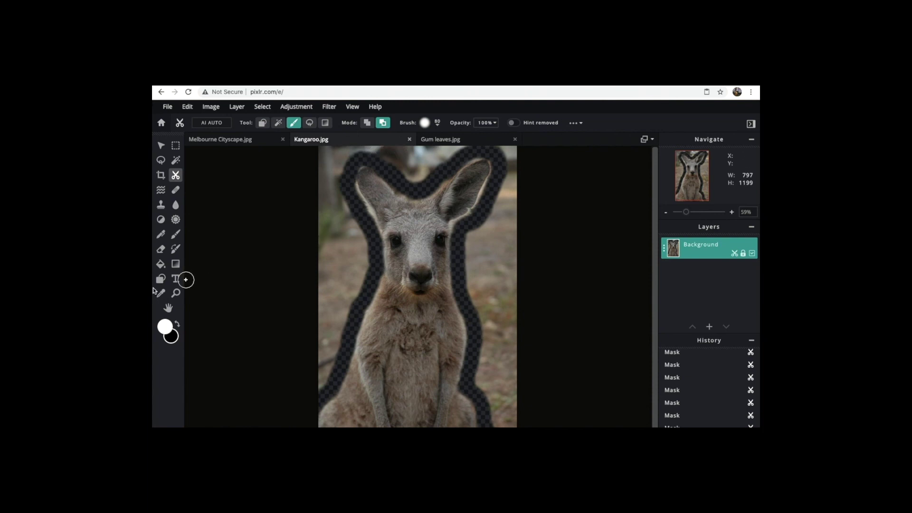
- Remove all remaining background around the kangaroo with a 147 px Cutout brush in remove-from-mask mode
{"action": "left_click", "coordinate": [176, 293]}
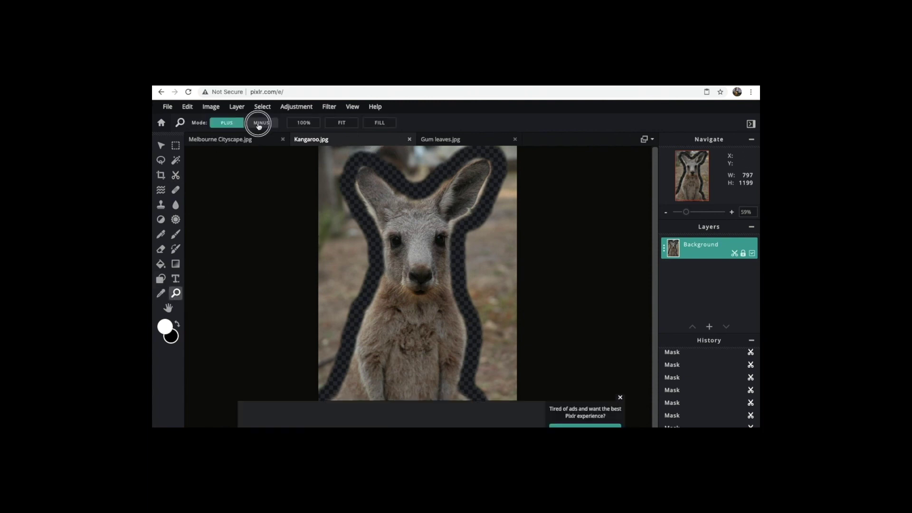
{"action": "left_click", "coordinate": [261, 122]}
{"action": "left_click", "coordinate": [464, 353]}
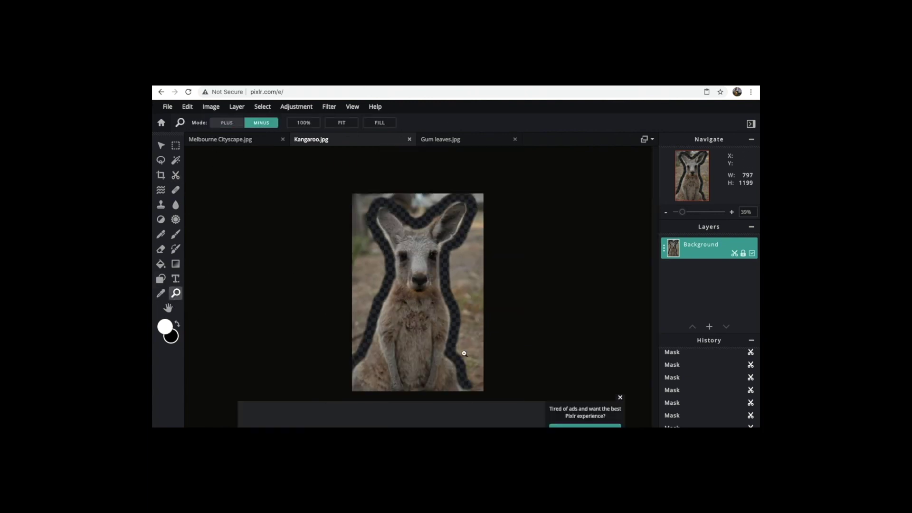
{"action": "left_click", "coordinate": [620, 398]}
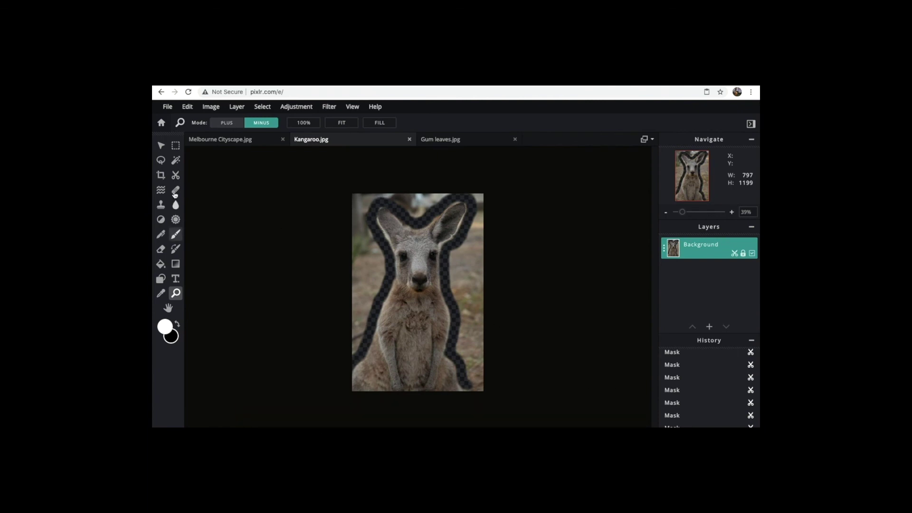
{"action": "left_click", "coordinate": [176, 174]}
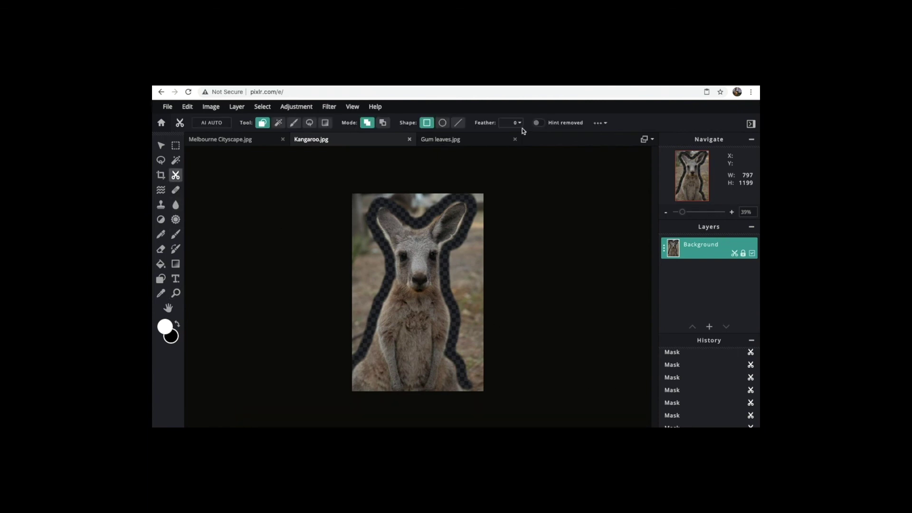
{"action": "left_click", "coordinate": [294, 124]}
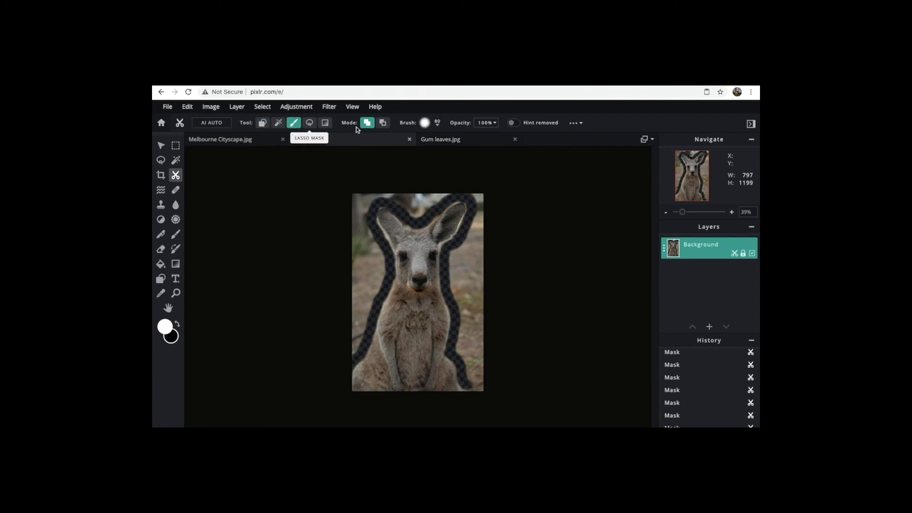
{"action": "left_click", "coordinate": [437, 126]}
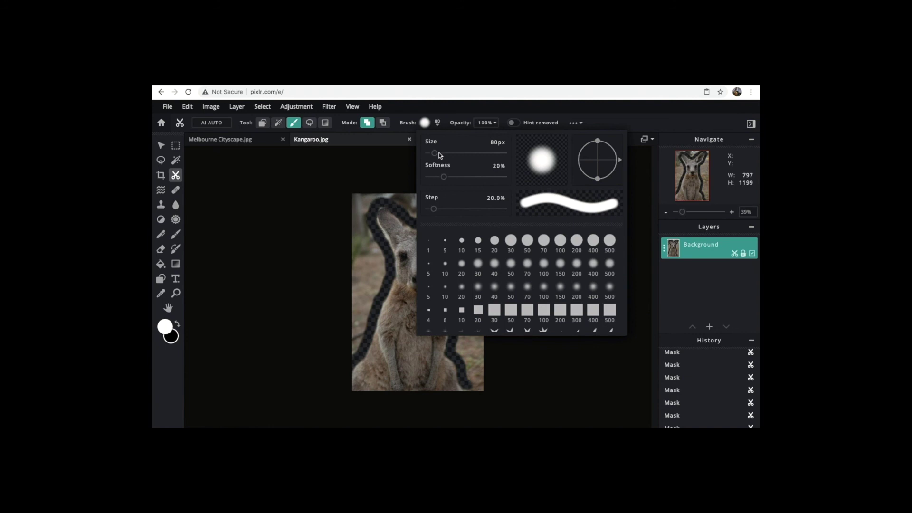
{"action": "left_click_drag", "start_coordinate": [438, 153], "coordinate": [439, 153]}
{"action": "left_click", "coordinate": [372, 165]}
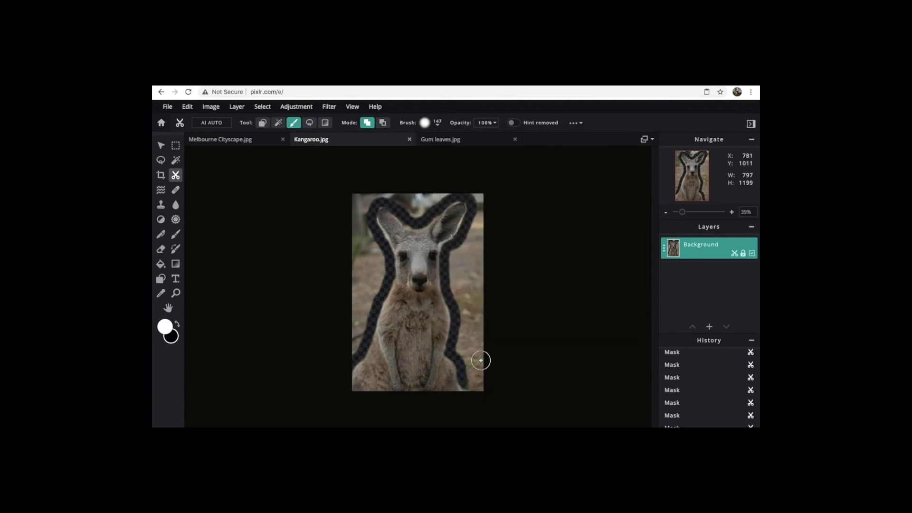
{"action": "left_click", "coordinate": [382, 122]}
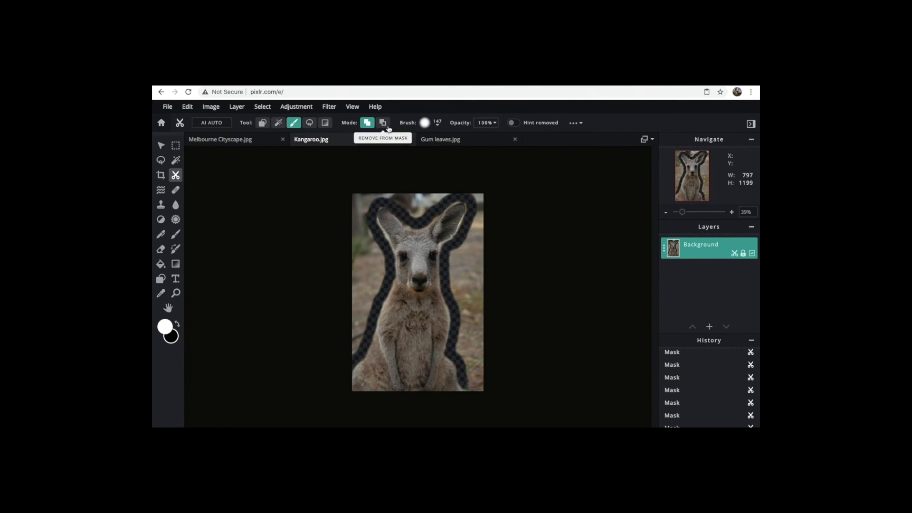
{"action": "mouse_move", "coordinate": [478, 386]}
{"action": "left_mouse_down"}
{"action": "mouse_move", "coordinate": [465, 349]}
{"action": "mouse_move", "coordinate": [478, 321]}
{"action": "mouse_move", "coordinate": [464, 346]}
{"action": "mouse_move", "coordinate": [469, 321]}
{"action": "mouse_move", "coordinate": [527, 295]}
{"action": "left_mouse_up"}
{"action": "mouse_move", "coordinate": [462, 290]}
{"action": "left_mouse_down"}
{"action": "mouse_move", "coordinate": [459, 255]}
{"action": "mouse_move", "coordinate": [474, 282]}
{"action": "mouse_move", "coordinate": [482, 275]}
{"action": "mouse_move", "coordinate": [425, 205]}
{"action": "mouse_move", "coordinate": [350, 196]}
{"action": "mouse_move", "coordinate": [364, 237]}
{"action": "mouse_move", "coordinate": [364, 313]}
{"action": "mouse_move", "coordinate": [368, 248]}
{"action": "left_mouse_up"}
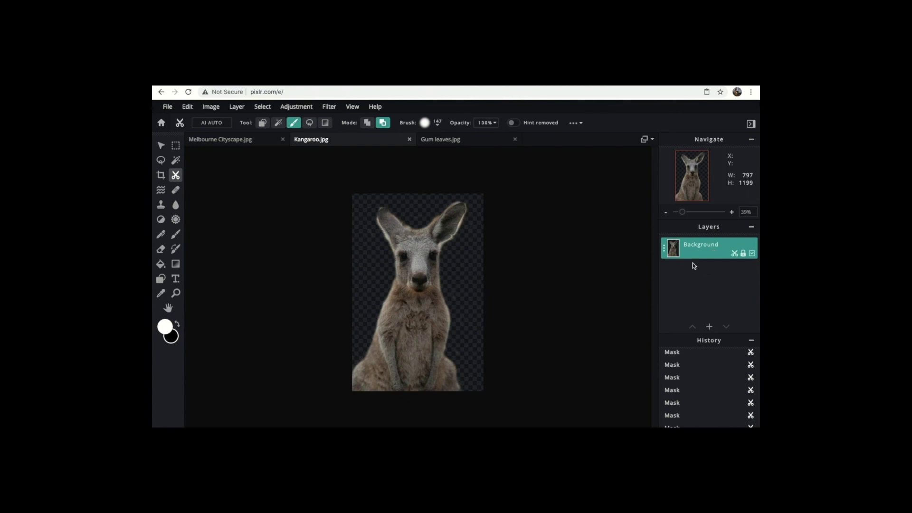
- Merge the masked Background layer to apply its mask, and copy the entire kangaroo cutout with a rectangular marquee selection
{"action": "left_click", "coordinate": [664, 256]}
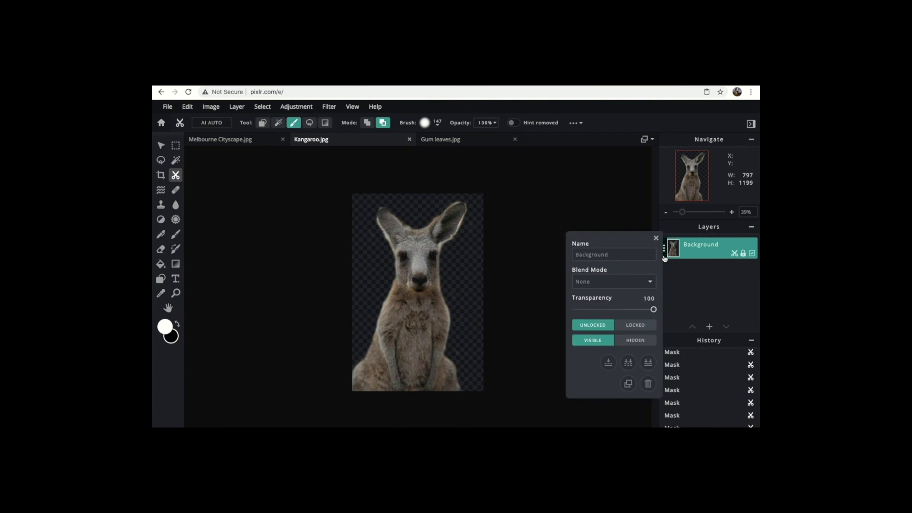
{"action": "left_click", "coordinate": [649, 371]}
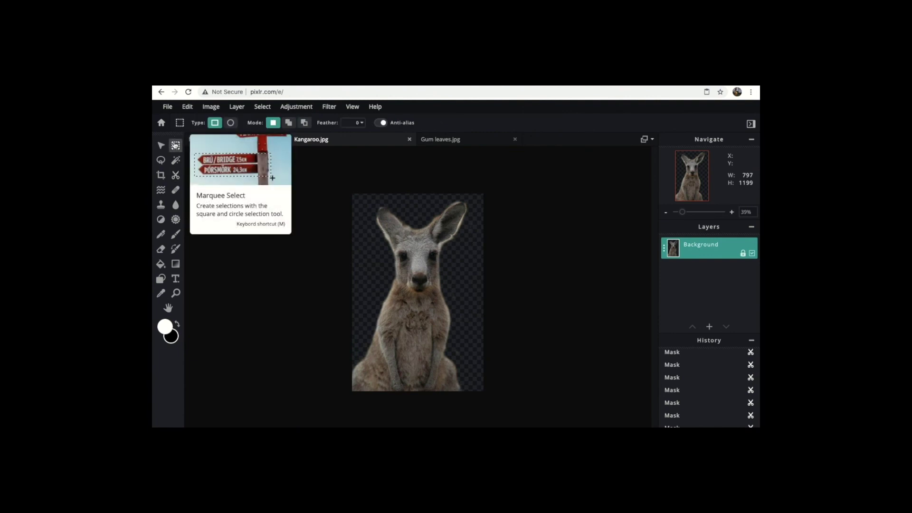
{"action": "left_click_drag", "start_coordinate": [320, 175], "coordinate": [498, 401]}
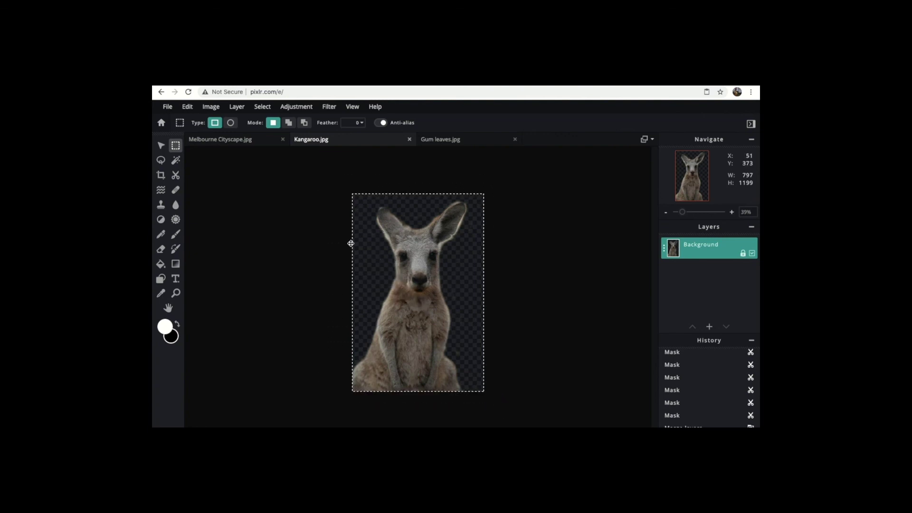
{"action": "left_click", "coordinate": [187, 107]}
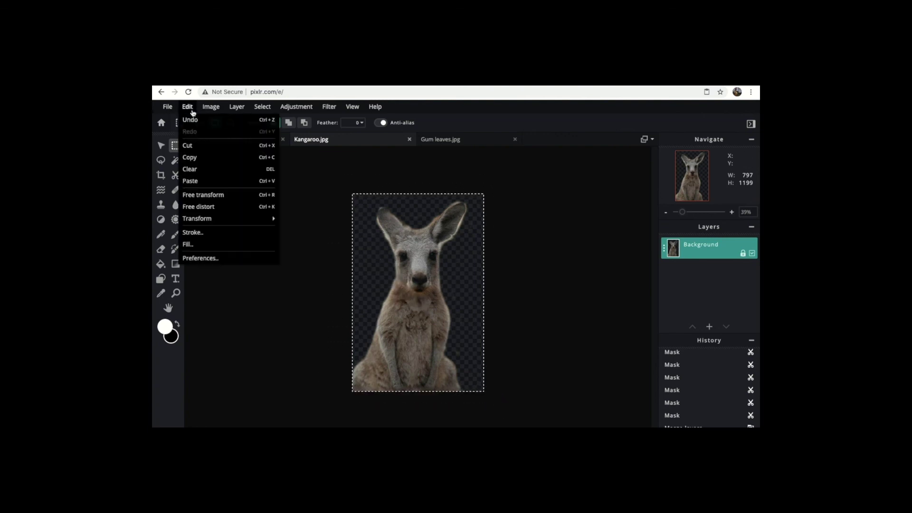
{"action": "left_click", "coordinate": [210, 154]}
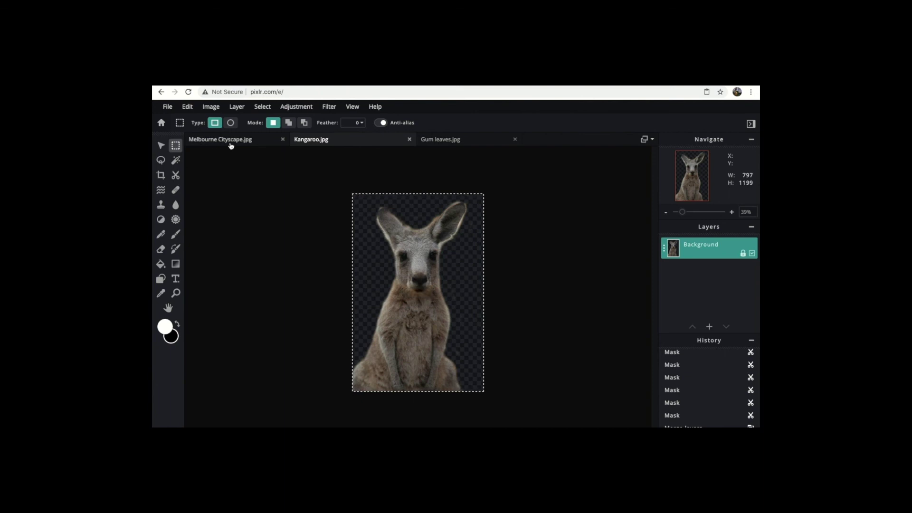
- Paste the copied kangaroo cutout into Melbourne Cityscape.jpg as a new layer
{"action": "left_click", "coordinate": [230, 142]}
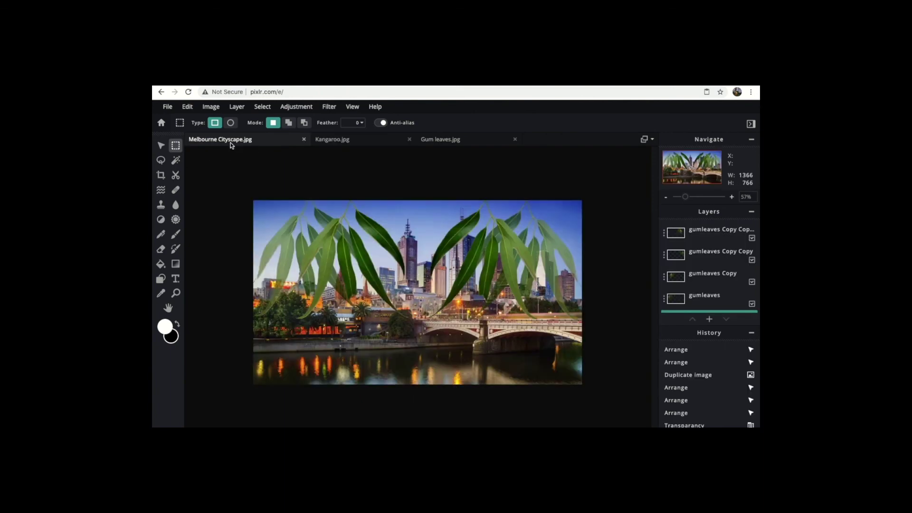
{"action": "left_click", "coordinate": [192, 111]}
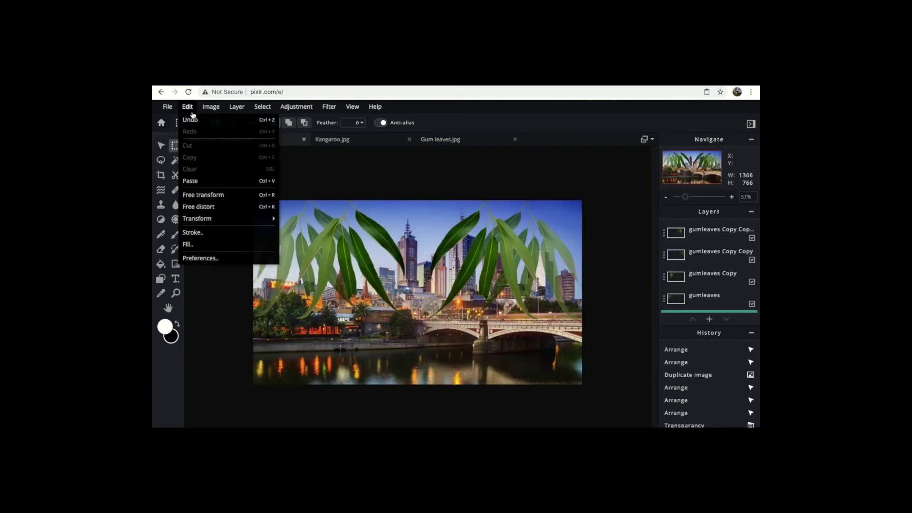
{"action": "left_click", "coordinate": [214, 182]}
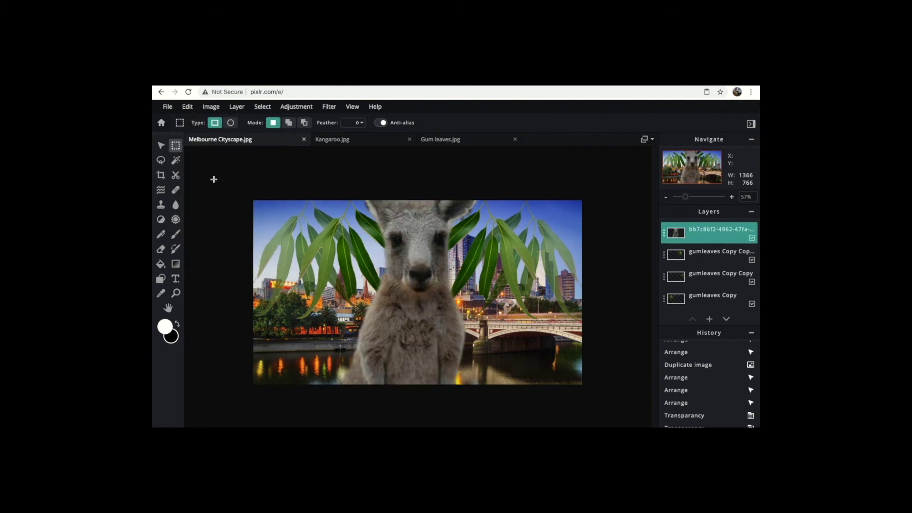
- Scale the kangaroo proportionally to about 502 × 755 and place it between the leaf clusters at about left 480, top 35
{"action": "left_click", "coordinate": [161, 146]}
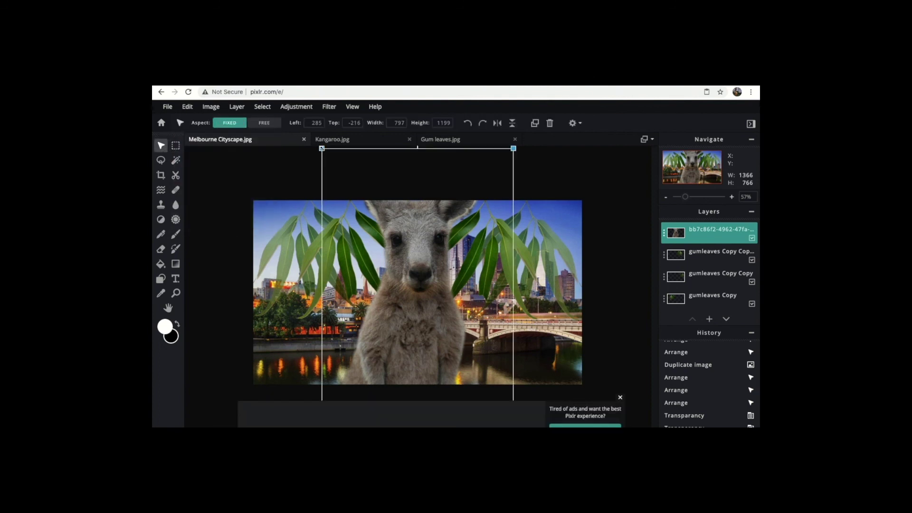
{"action": "left_click_drag", "start_coordinate": [321, 148], "coordinate": [389, 250]}
{"action": "left_click_drag", "start_coordinate": [431, 296], "coordinate": [411, 245]}
{"action": "left_click_drag", "start_coordinate": [370, 195], "coordinate": [372, 199]}
{"action": "left_click_drag", "start_coordinate": [410, 240], "coordinate": [408, 253]}
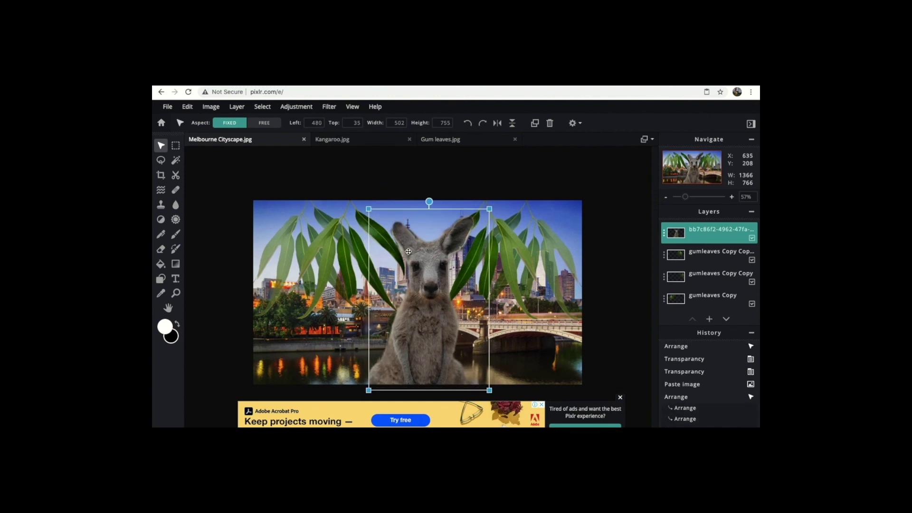
{"action": "left_click", "coordinate": [619, 397]}
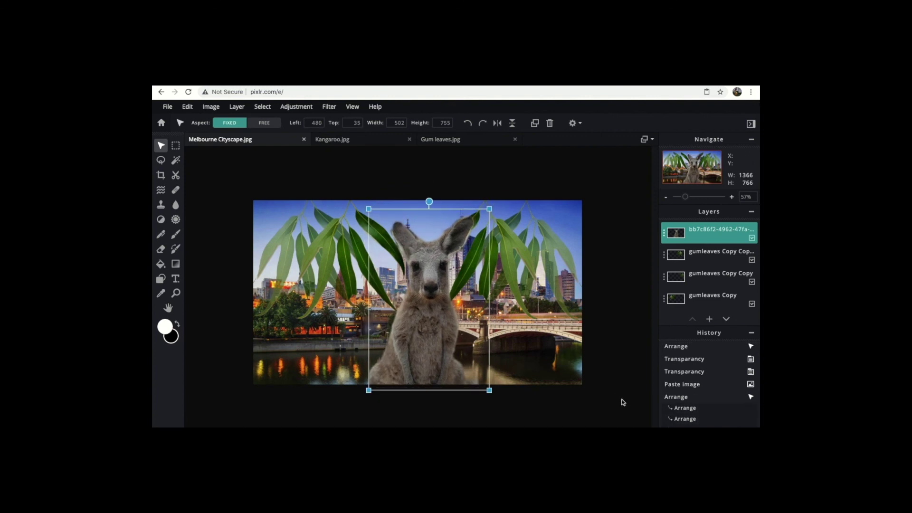
{"action": "left_click", "coordinate": [579, 397]}
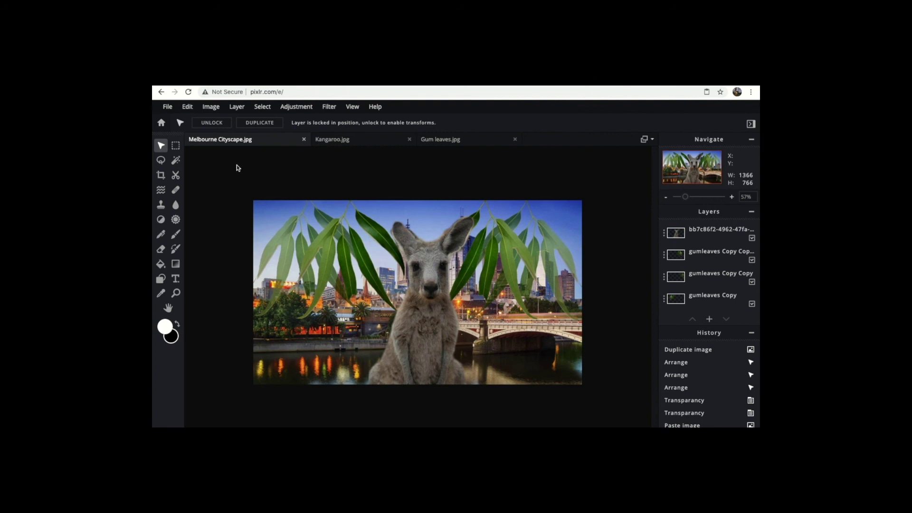
- Save the composite as a JPG named Melbourne Cityscape at high (90%) quality, 1366 × 766, and dismiss the download dialog
{"action": "left_click", "coordinate": [171, 112]}
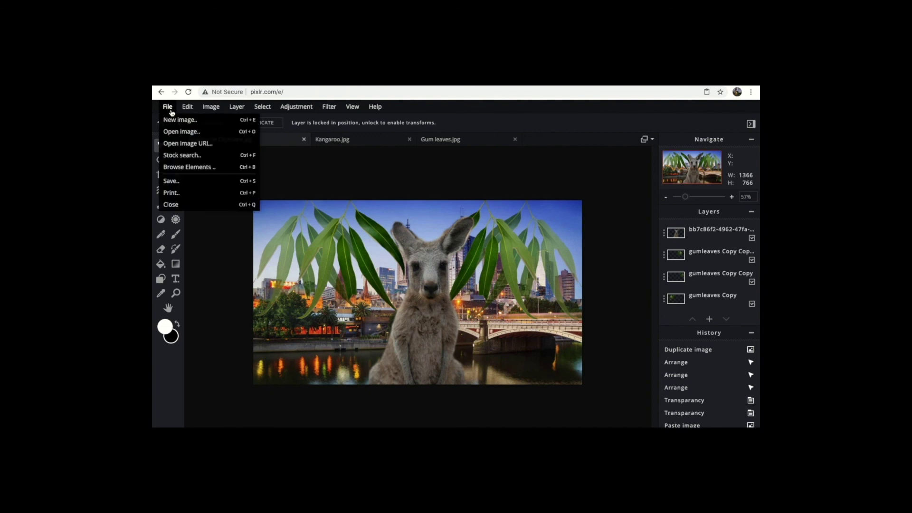
{"action": "left_click", "coordinate": [189, 181]}
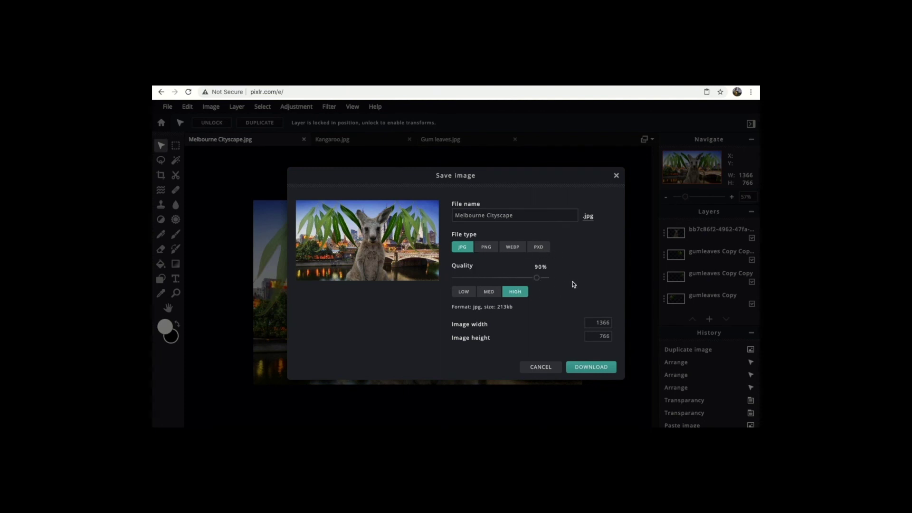
{"action": "left_click", "coordinate": [592, 368]}
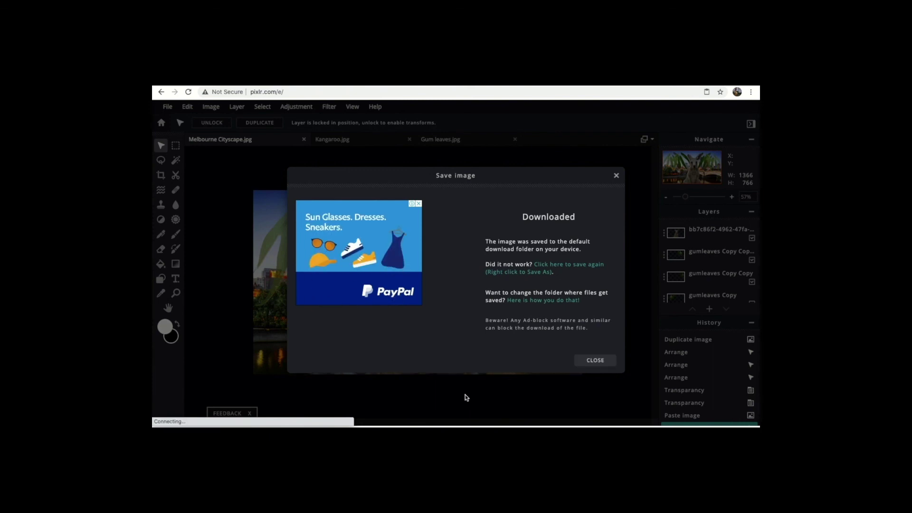
{"action": "left_click", "coordinate": [604, 362]}
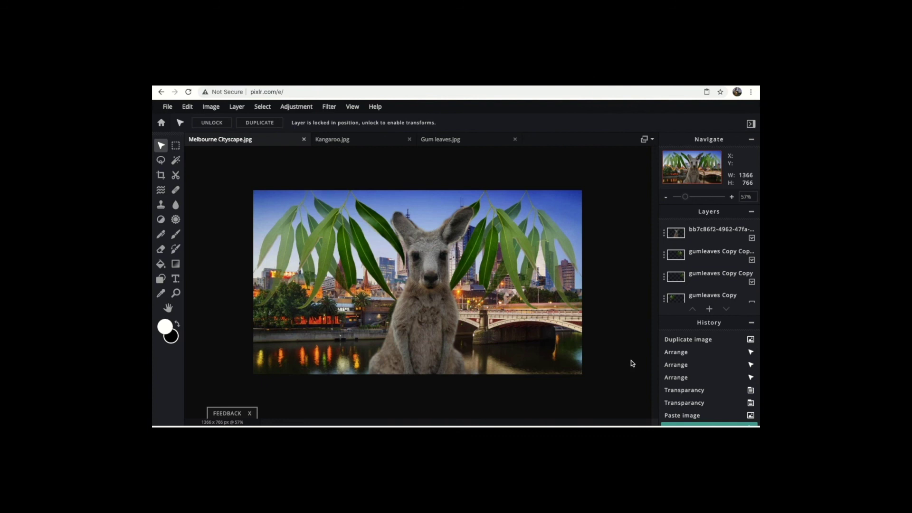
{"action": "mouse_move", "coordinate": [551, 87]}
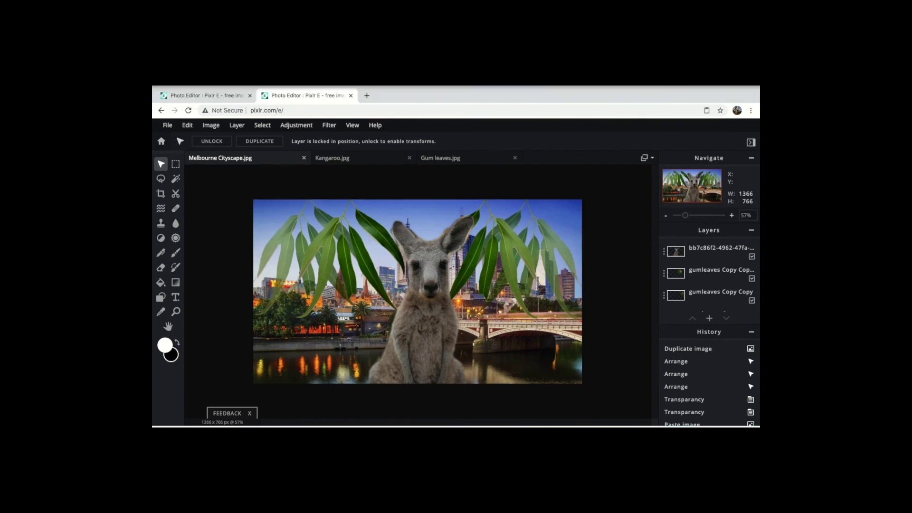